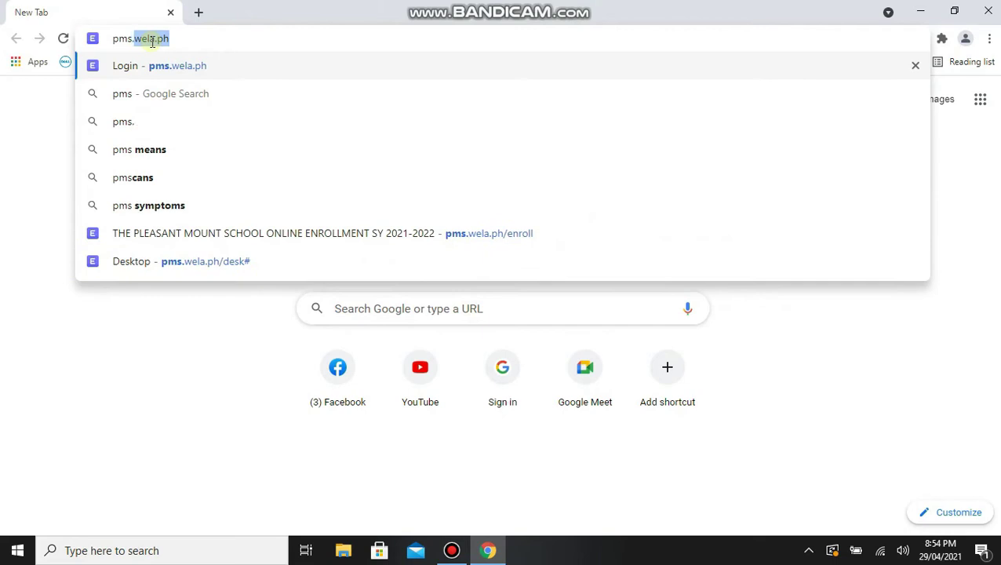
Load the Pleasant Mount School enrollment page at pms.wela.ph/enroll in Chrome.
{"action": "type", "text": "."}
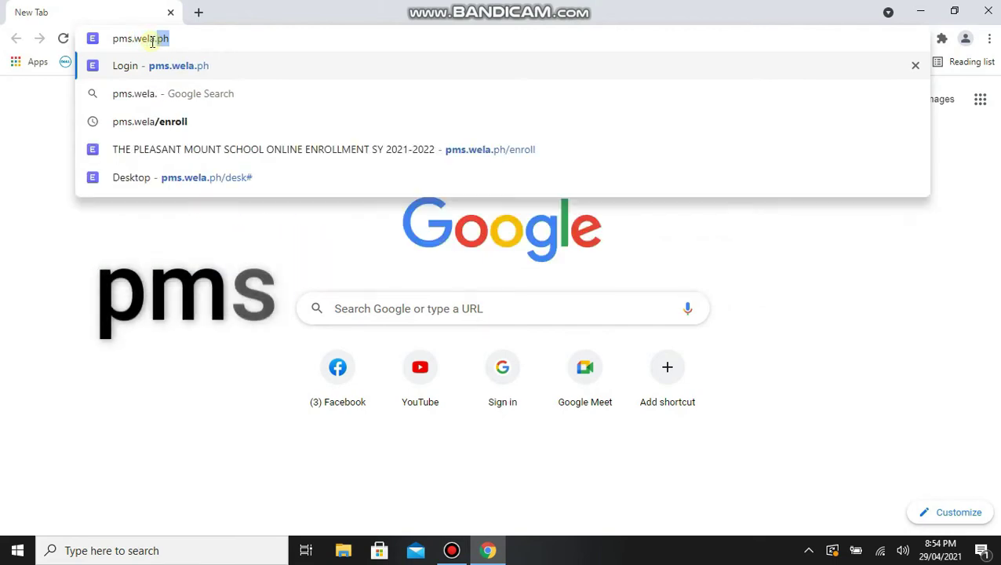
{"action": "type", "text": "ph/enroll"}
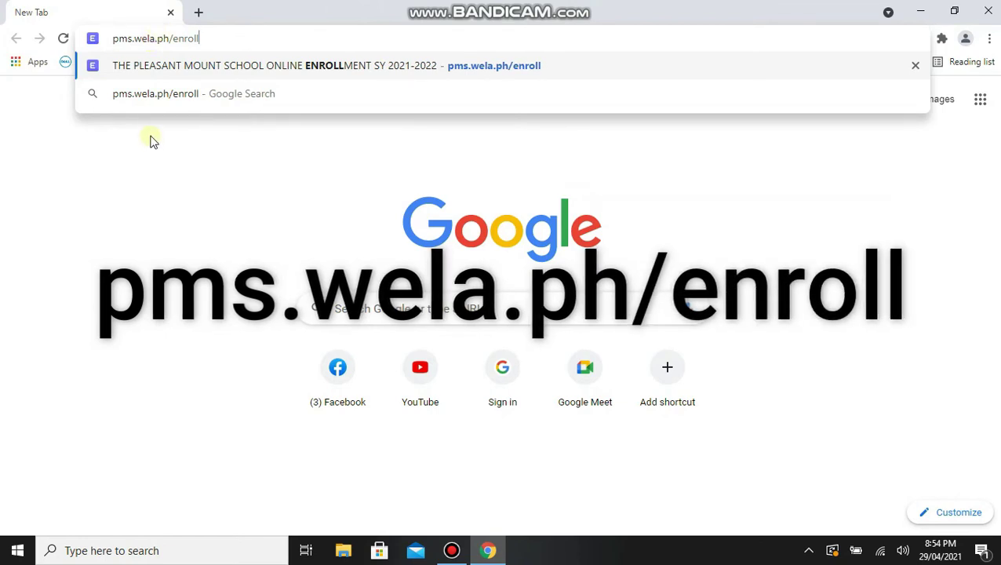
{"action": "key", "text": "Return"}
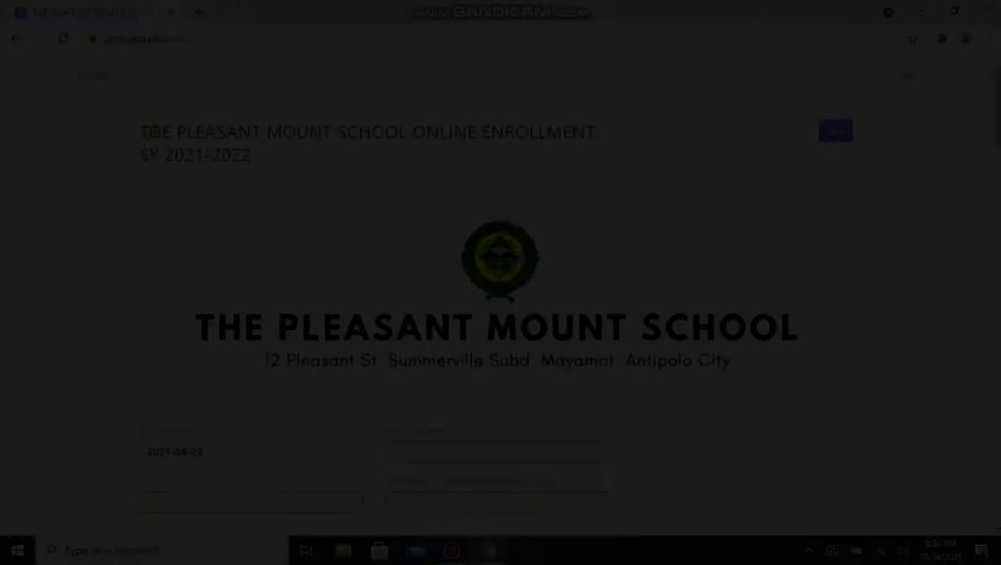
Set the Incoming Level to Grade 7 and the Status to New.
{"action": "scroll", "coordinate": [188, 172], "scroll_direction": "down", "scroll_amount": 4}
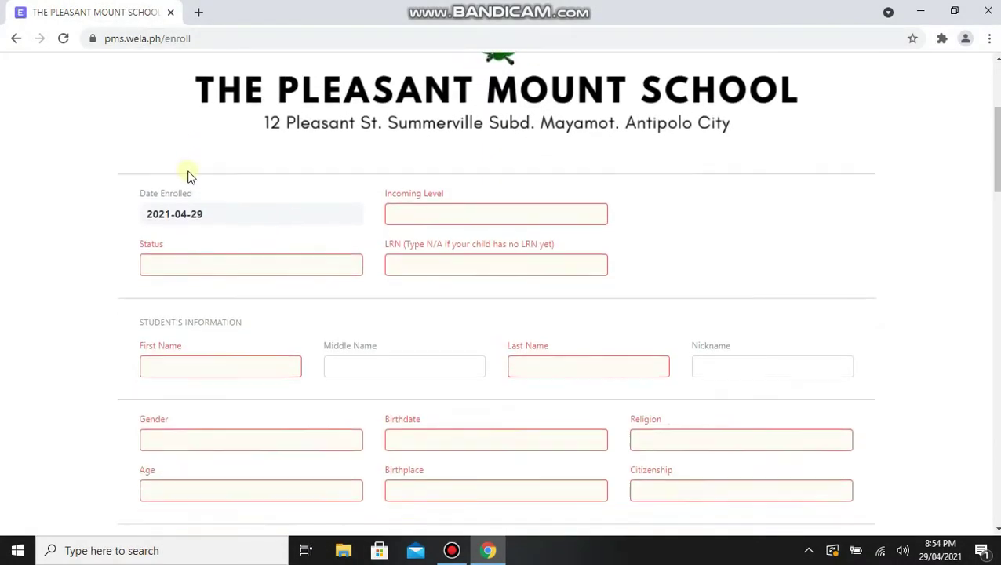
{"action": "left_click", "coordinate": [401, 161]}
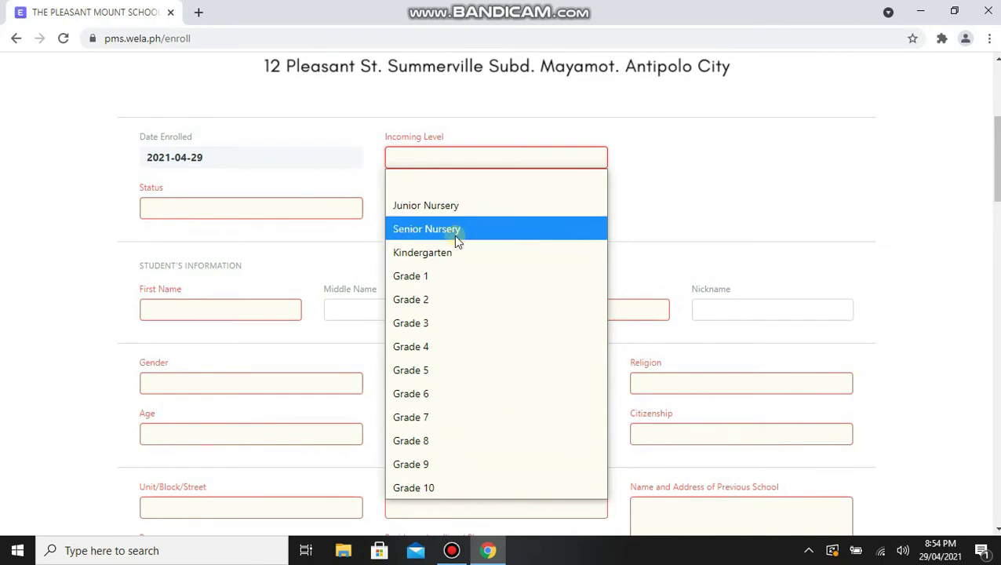
{"action": "left_click", "coordinate": [434, 417]}
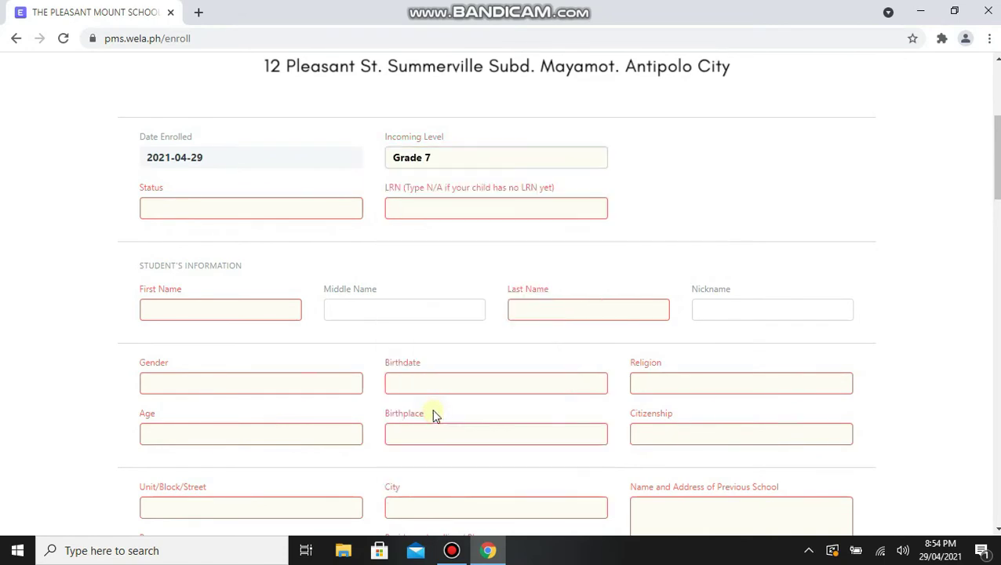
{"action": "left_click", "coordinate": [212, 213]}
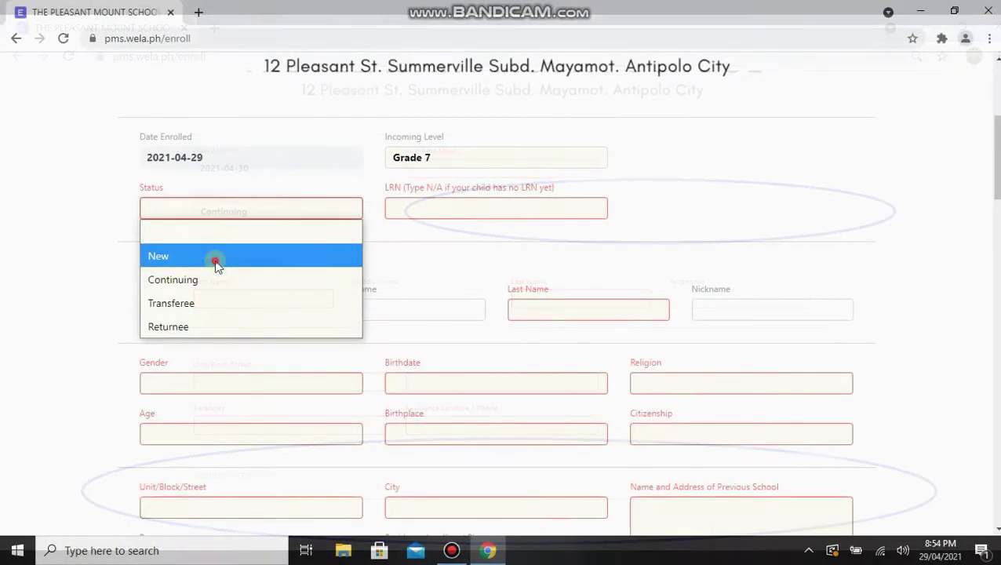
{"action": "left_click", "coordinate": [217, 259]}
Enter the learner reference number and begin typing the referral code.
{"action": "left_click", "coordinate": [532, 208]}
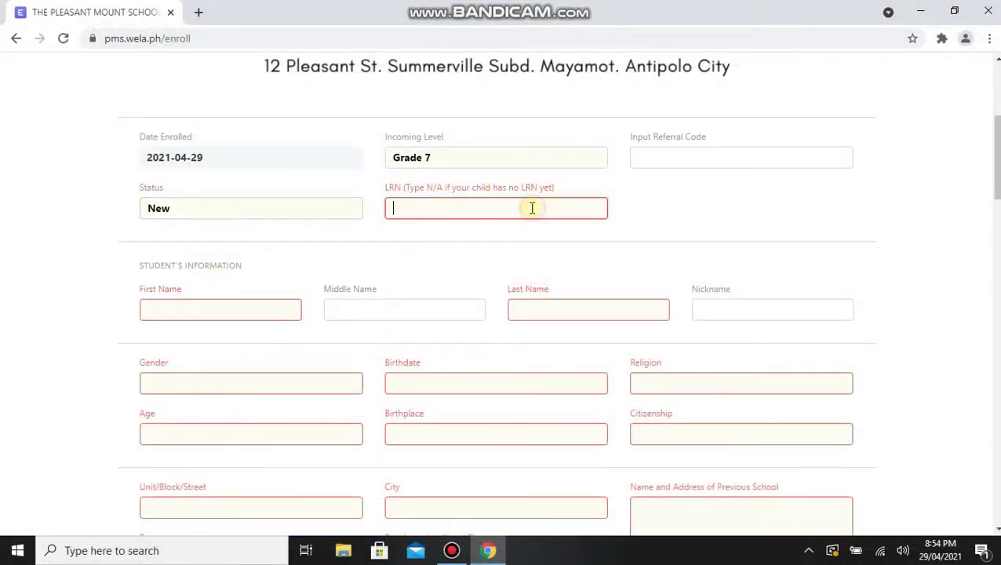
{"action": "type", "text": "123456789012"}
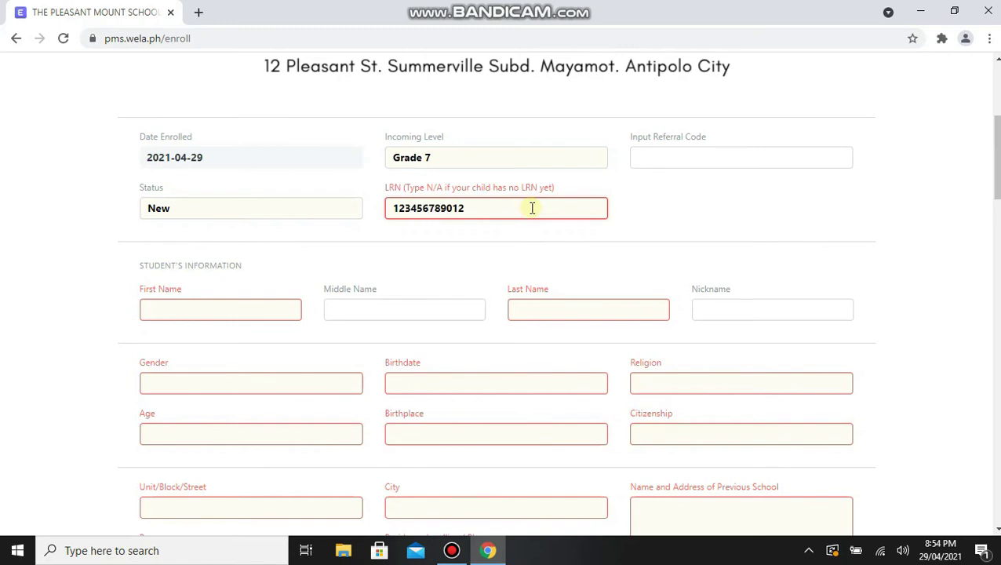
{"action": "left_click", "coordinate": [673, 155]}
{"action": "type", "text": "1234"}
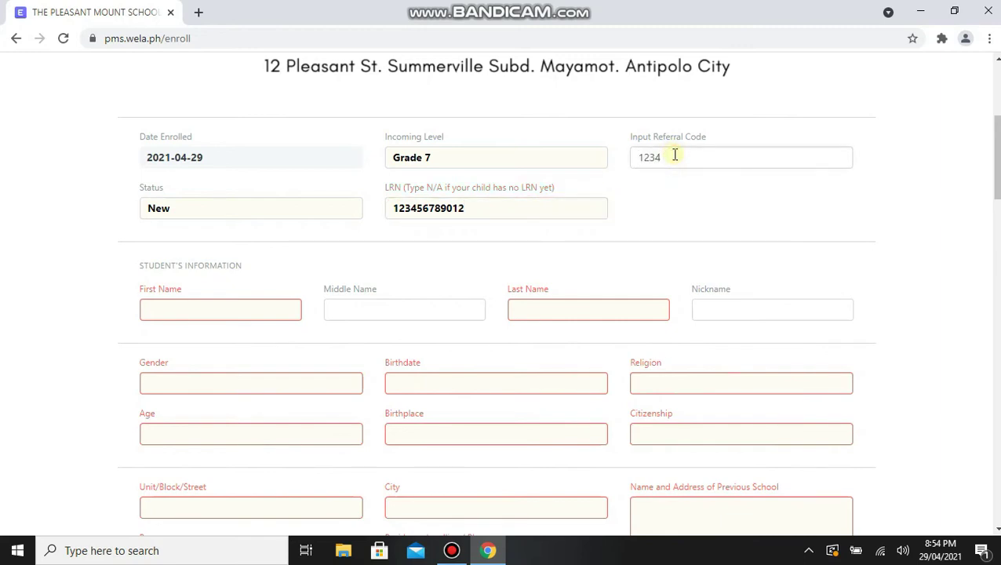
Enter the student's first, middle and last name and nickname.
{"action": "left_click", "coordinate": [228, 312]}
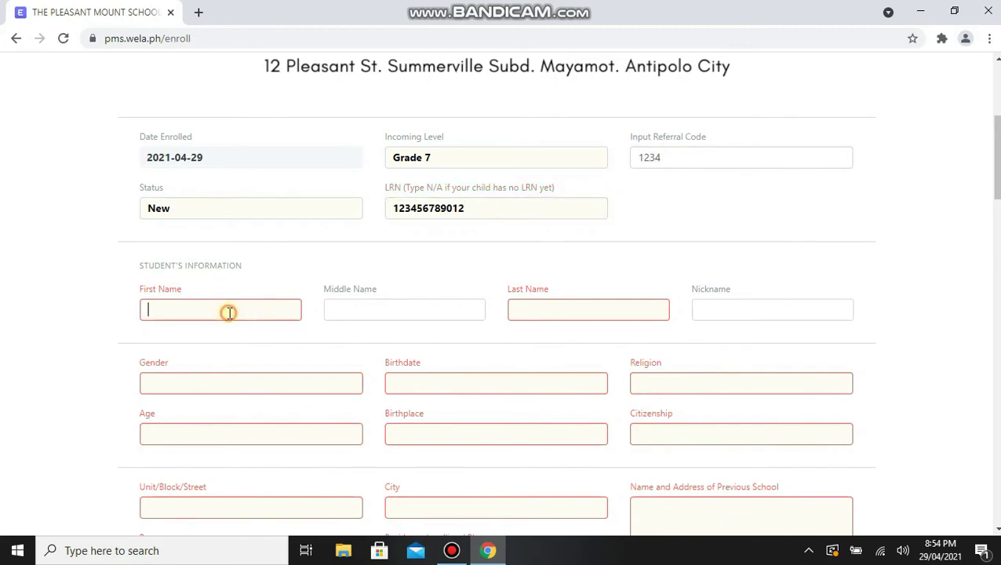
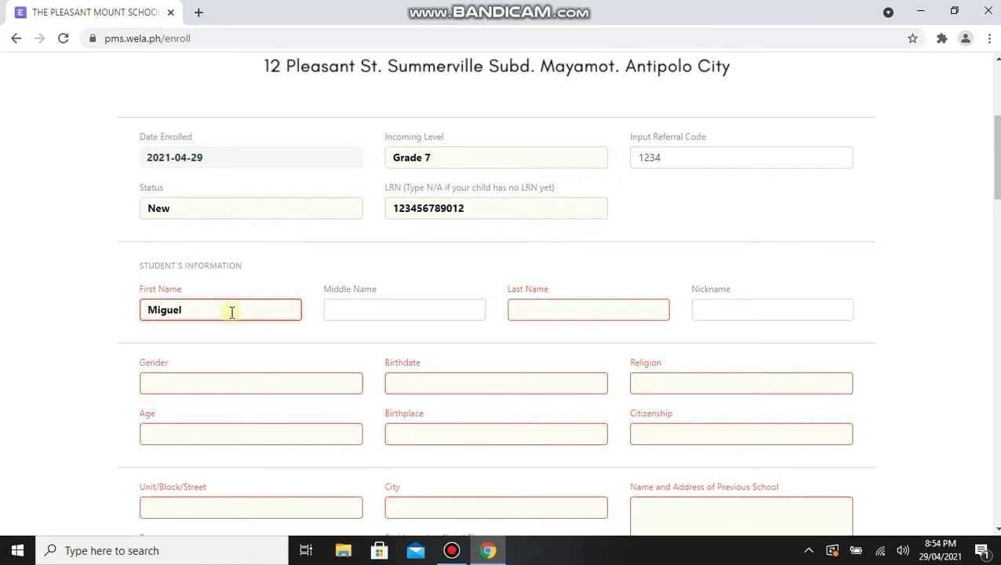
{"action": "left_click", "coordinate": [367, 310]}
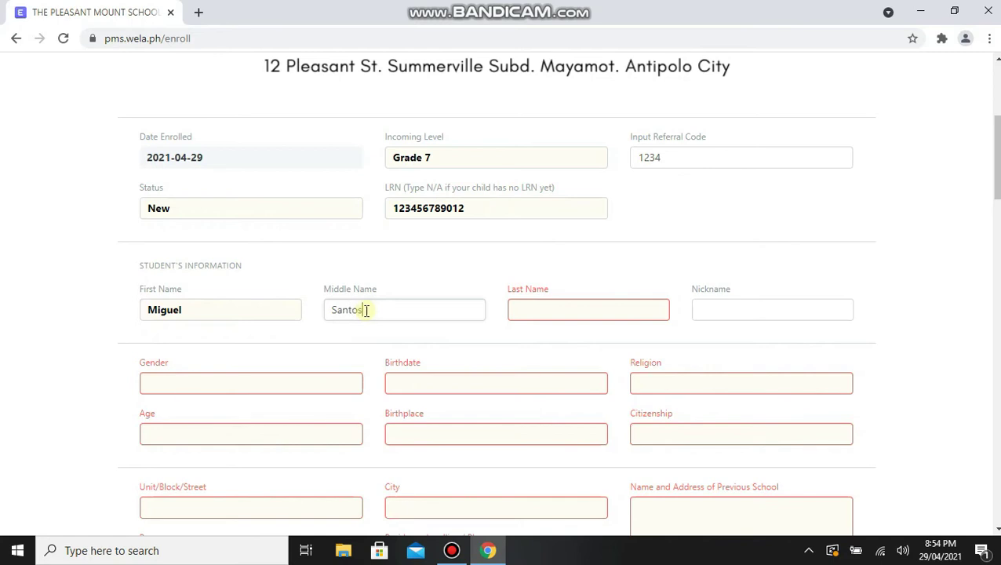
{"action": "left_click", "coordinate": [536, 311]}
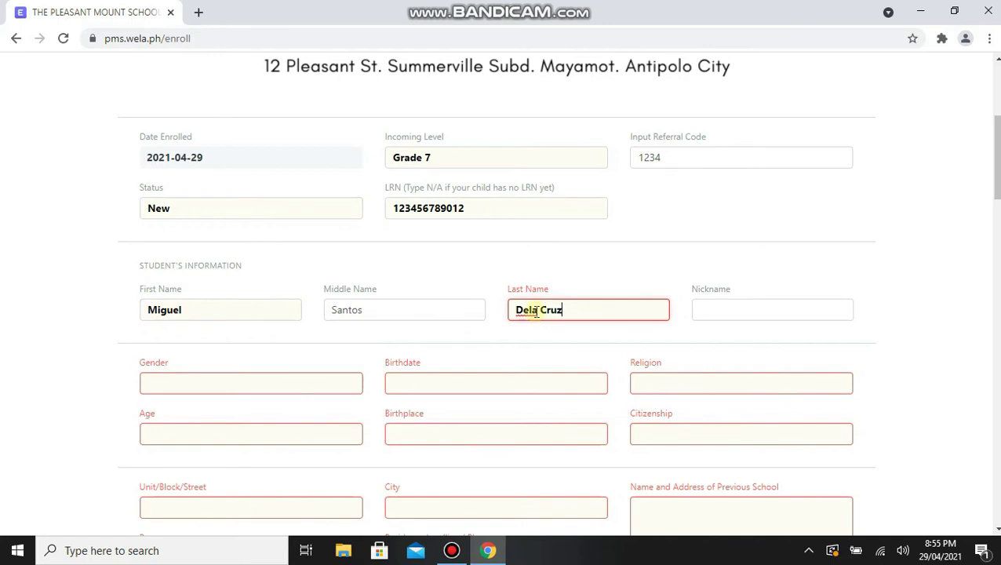
{"action": "left_click", "coordinate": [764, 307]}
{"action": "type", "text": "Miggy"}
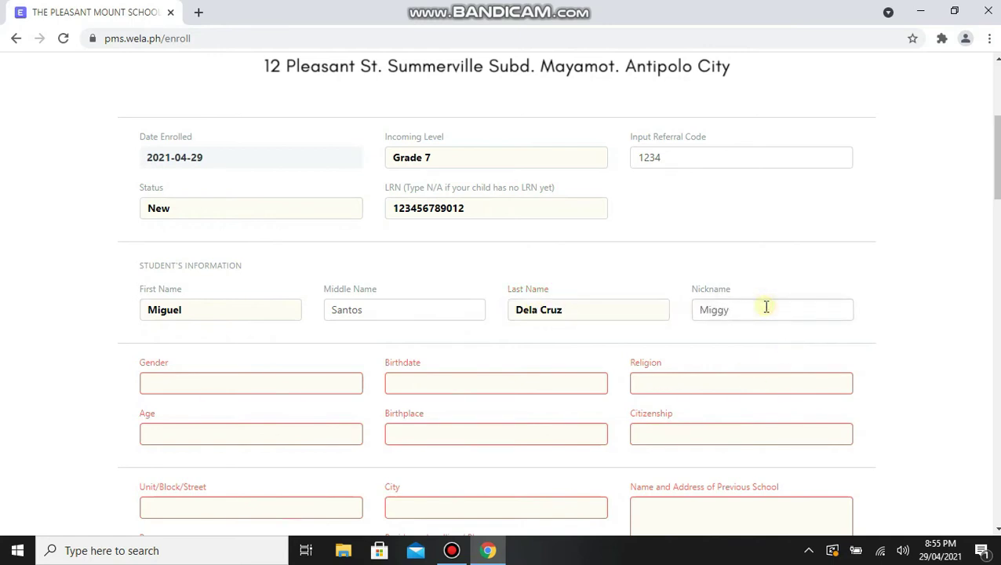
Set the gender to Male and the birthdate to 24 September 2009.
{"action": "left_click", "coordinate": [260, 383]}
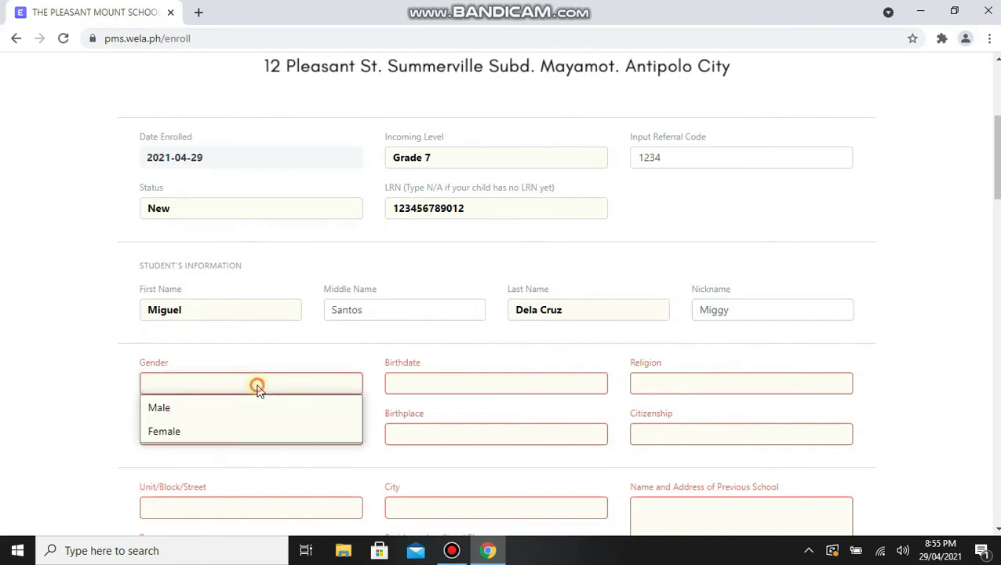
{"action": "left_click", "coordinate": [223, 410]}
{"action": "left_click", "coordinate": [434, 384]}
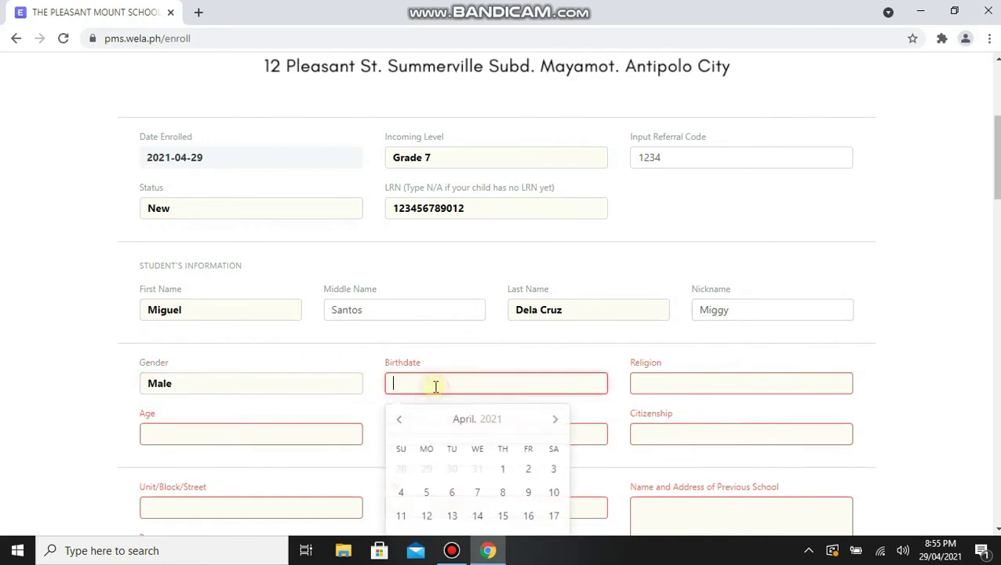
{"action": "left_click", "coordinate": [461, 420]}
{"action": "left_click", "coordinate": [459, 420]}
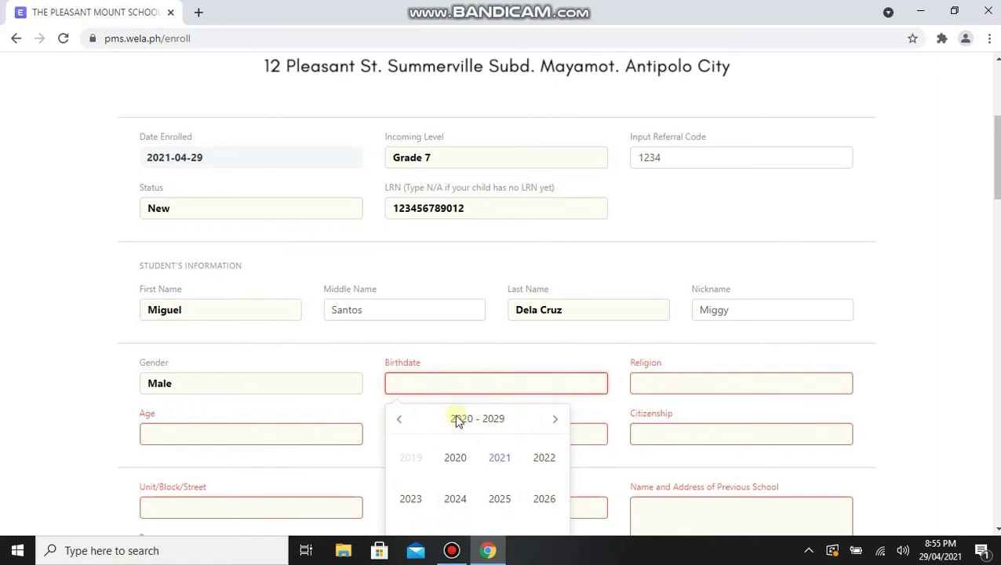
{"action": "left_click", "coordinate": [401, 420]}
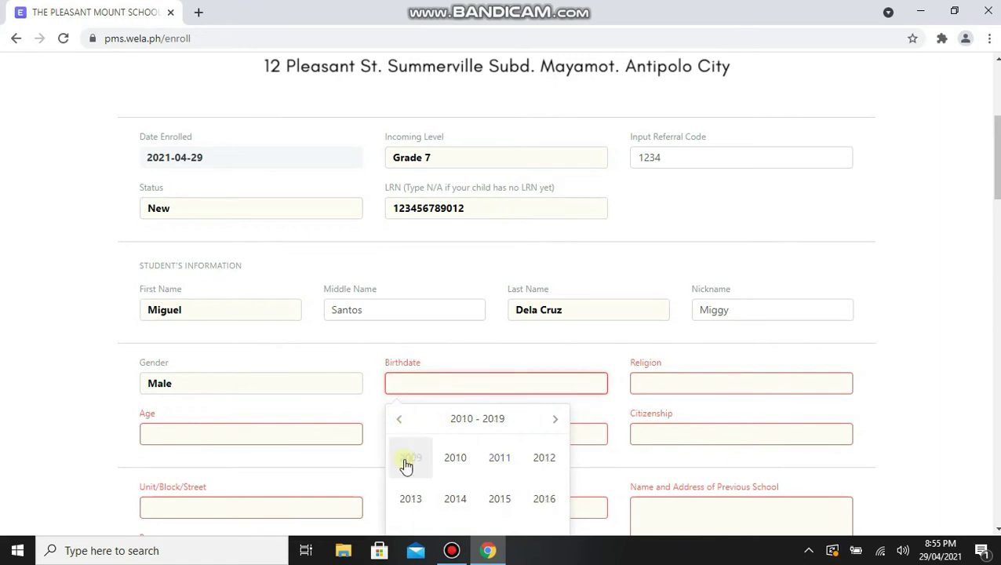
{"action": "left_click", "coordinate": [407, 464]}
{"action": "scroll", "coordinate": [518, 463], "scroll_direction": "down", "scroll_amount": 1}
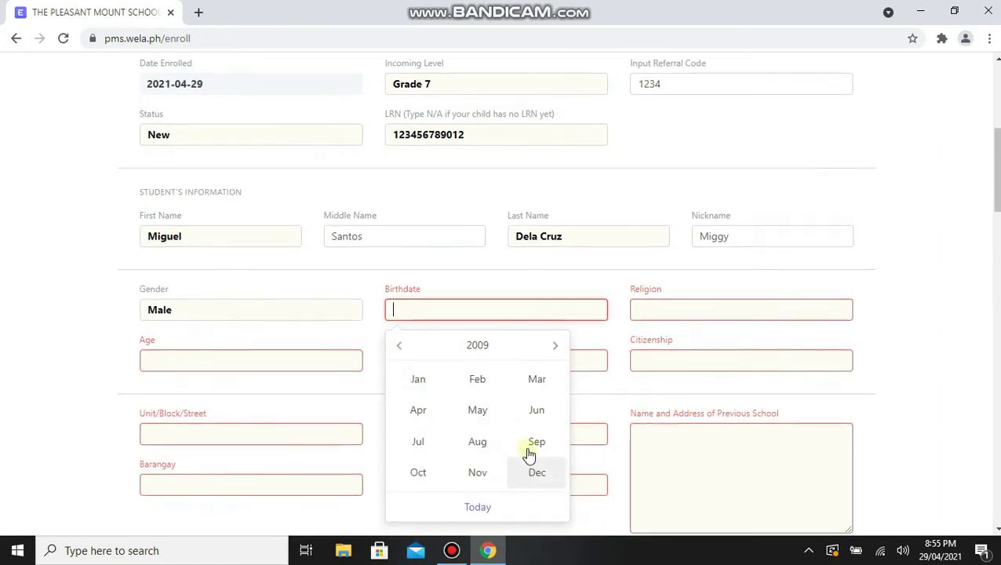
{"action": "left_click", "coordinate": [530, 453]}
{"action": "left_click", "coordinate": [501, 469]}
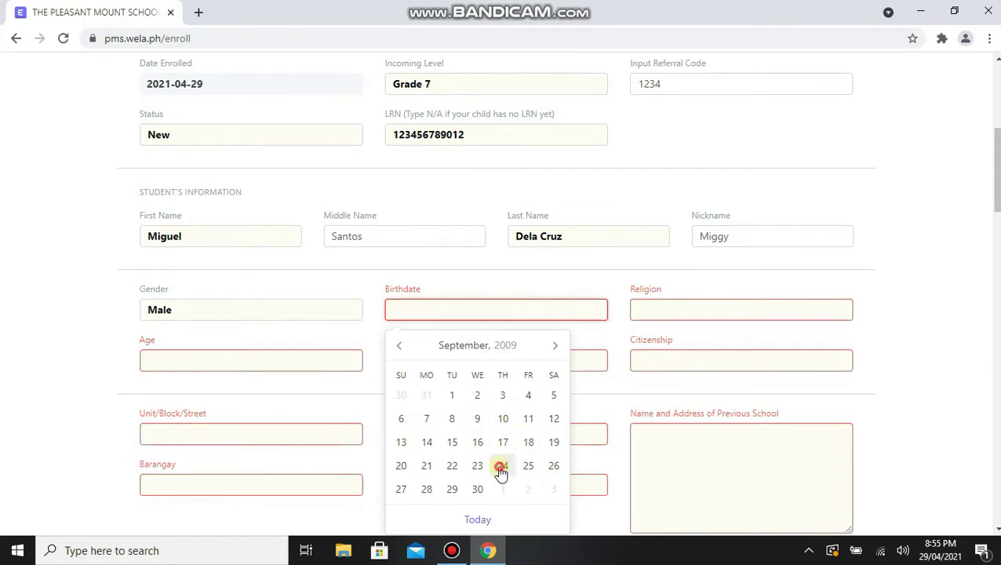
Fill religion Roman Catholic, birthplace Antipolo City and citizenship Filipino.
{"action": "left_click", "coordinate": [661, 311]}
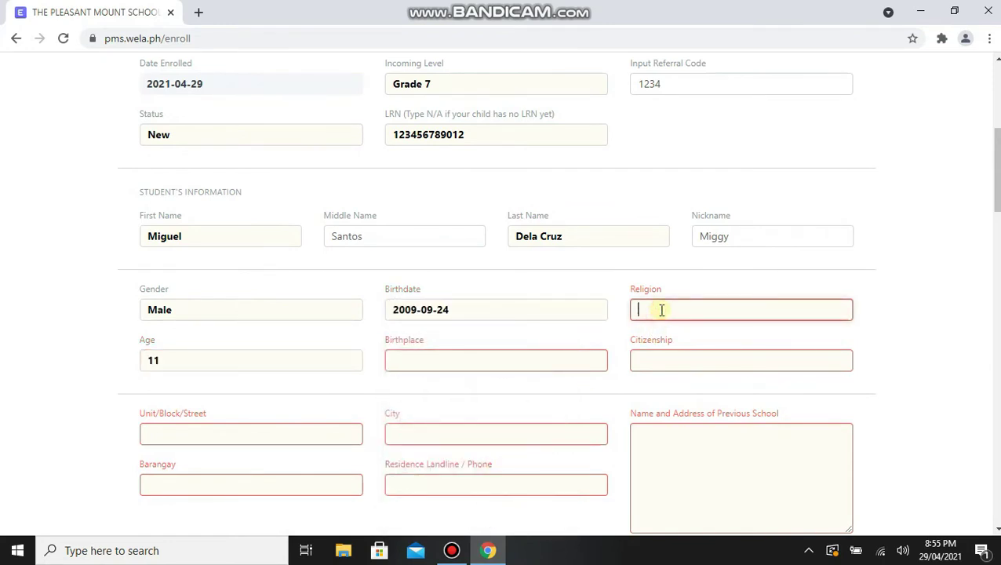
{"action": "type", "text": "Roman Catholic"}
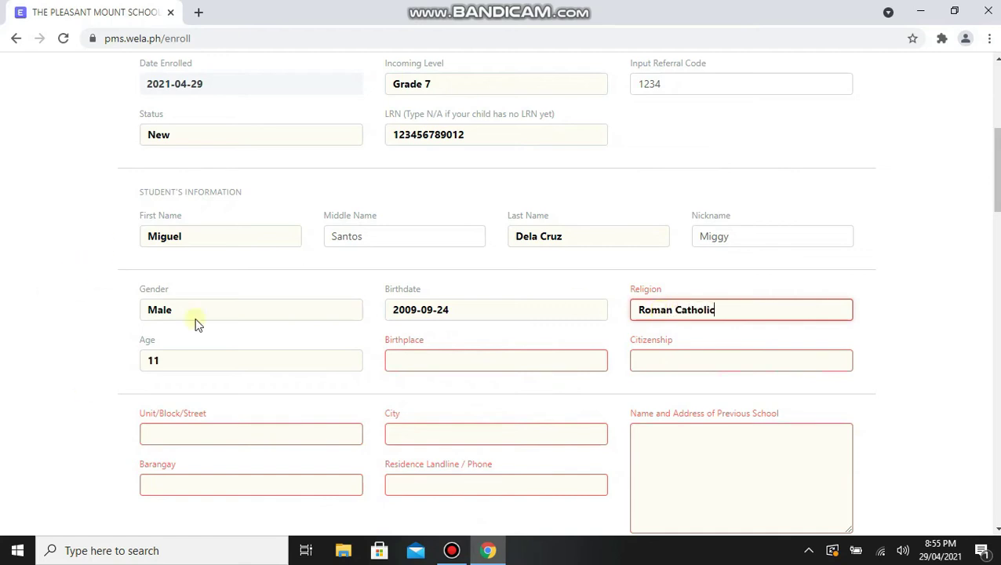
{"action": "left_click", "coordinate": [418, 357]}
{"action": "type", "text": "Antipolo City"}
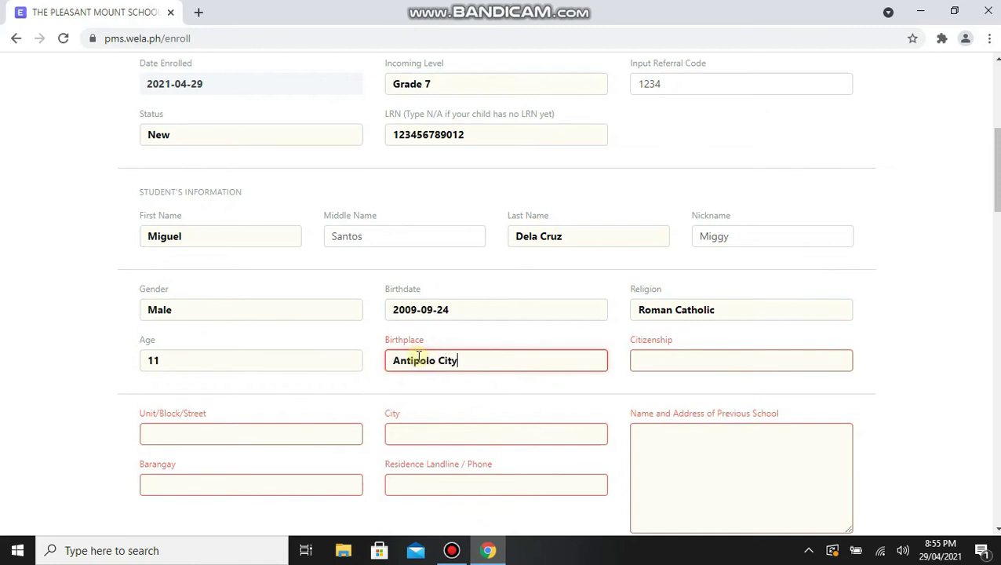
{"action": "left_click", "coordinate": [651, 359]}
{"action": "type", "text": "Filipino"}
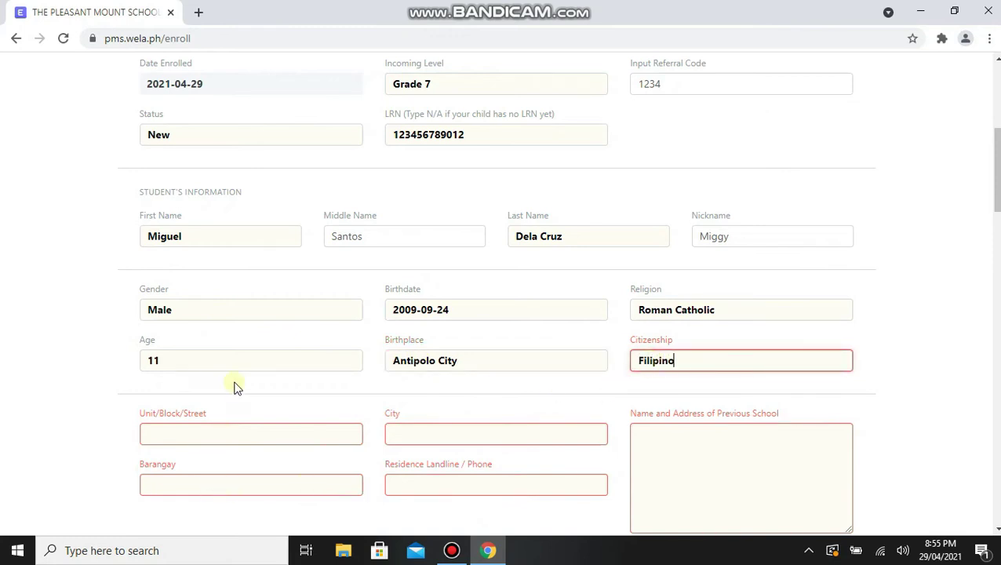
{"action": "scroll", "coordinate": [255, 364], "scroll_direction": "down", "scroll_amount": 3}
Enter the home street address, barangay, city and residence phone number.
{"action": "left_click", "coordinate": [167, 210]}
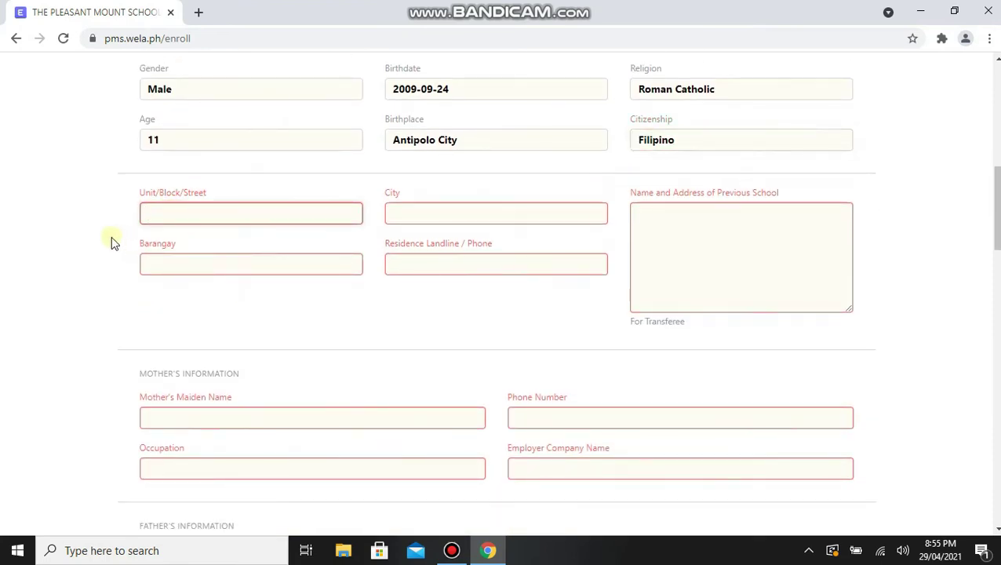
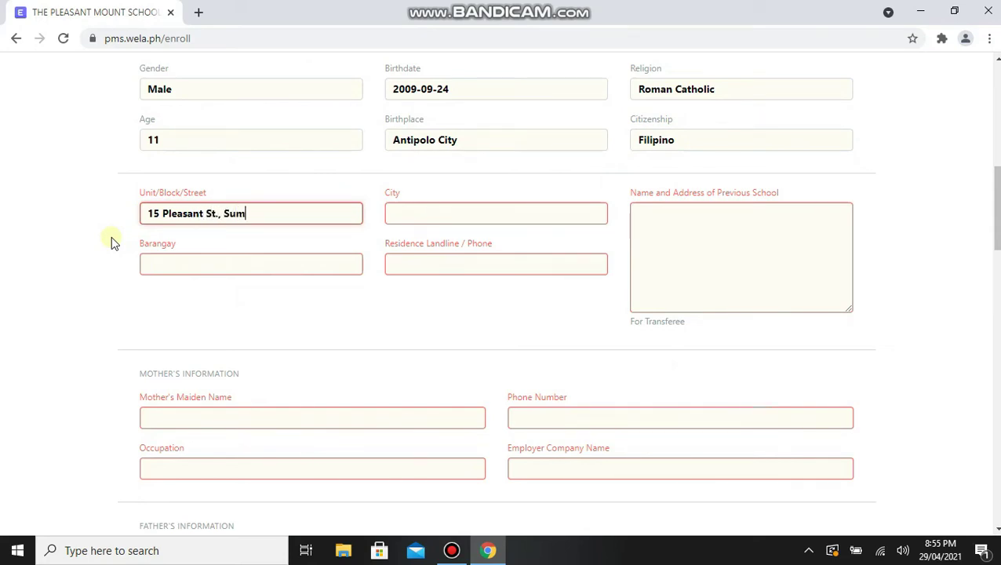
{"action": "left_click", "coordinate": [156, 269]}
{"action": "type", "text": "Mayamot"}
{"action": "left_click", "coordinate": [405, 206]}
{"action": "type", "text": "Antipolo City"}
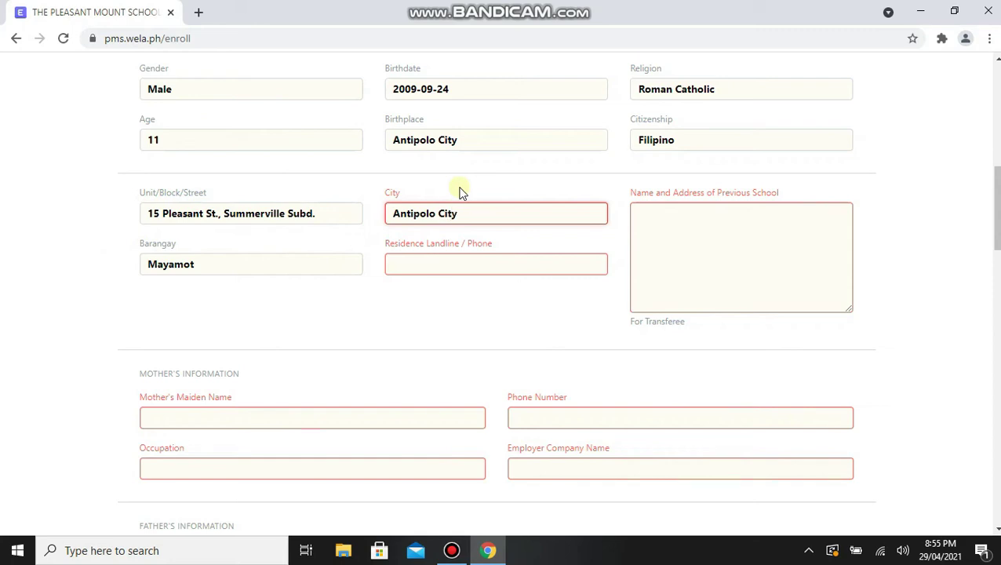
{"action": "left_click", "coordinate": [453, 265]}
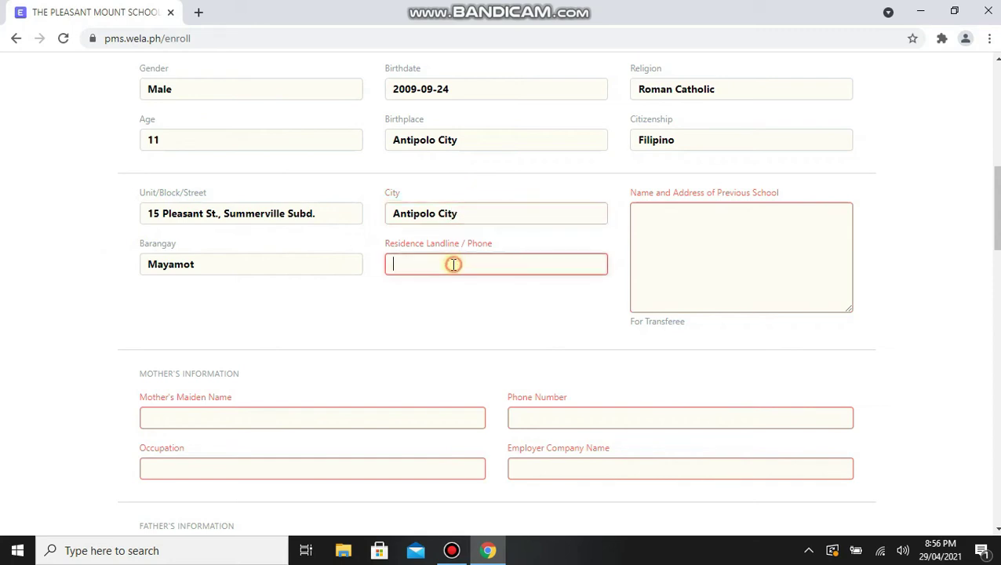
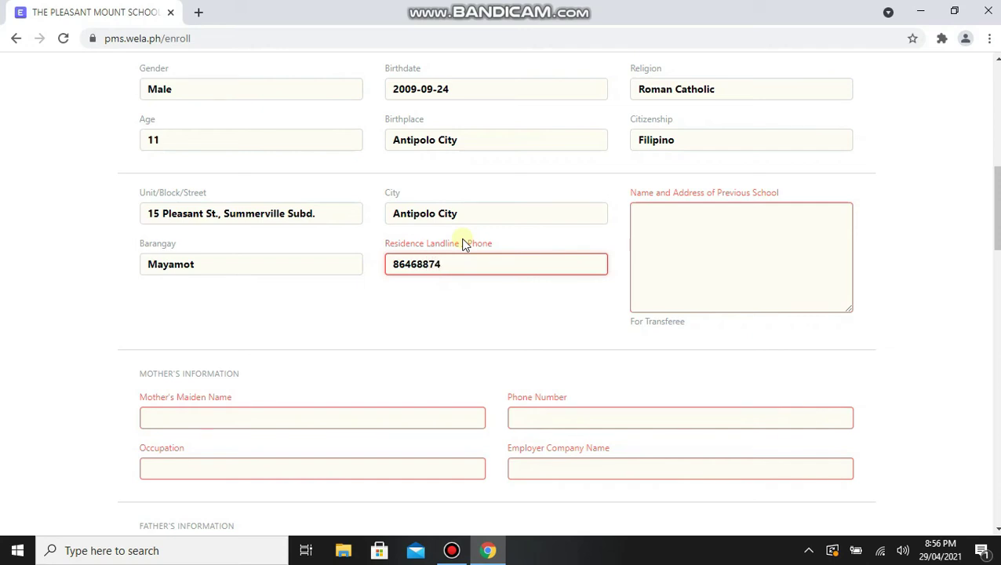
Record ABC School, Cainta, Rizal as the previous school name and address.
{"action": "left_click", "coordinate": [712, 242]}
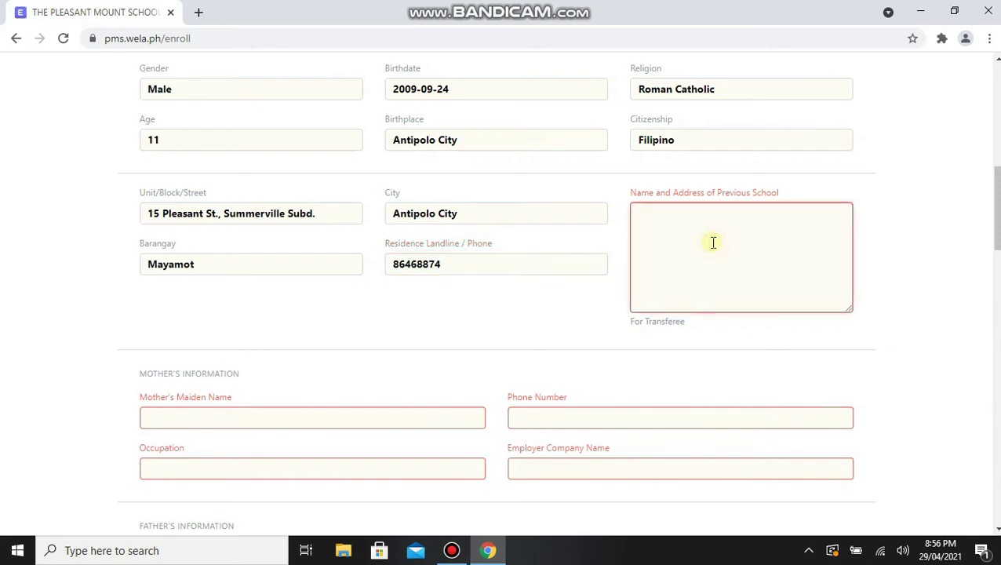
{"action": "type", "text": "ABC Sch"}
{"action": "type", "text": "ool "}
{"action": "type", "text": "Caint"}
{"action": "type", "text": "a, Rizal"}
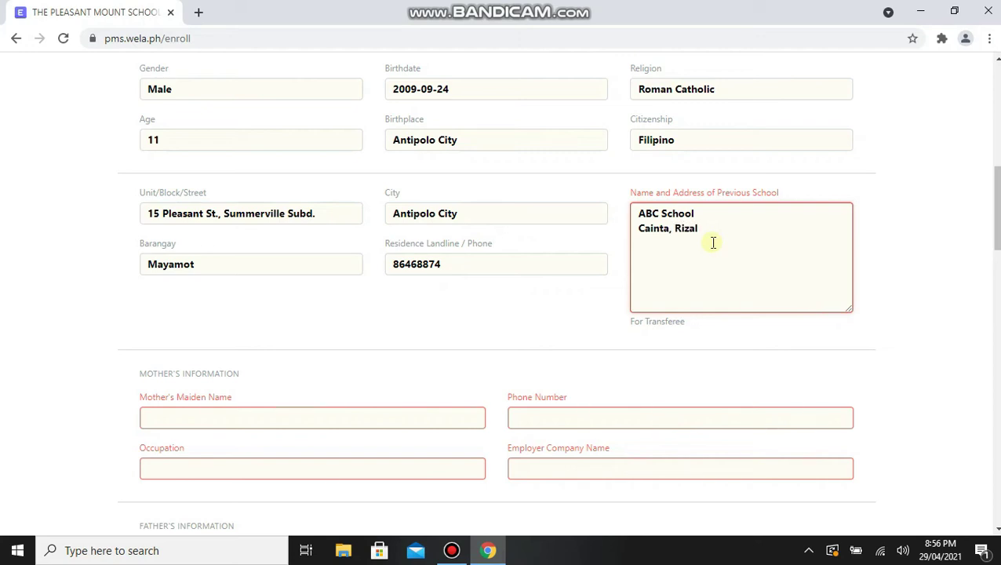
{"action": "scroll", "coordinate": [437, 314], "scroll_direction": "down", "scroll_amount": 3}
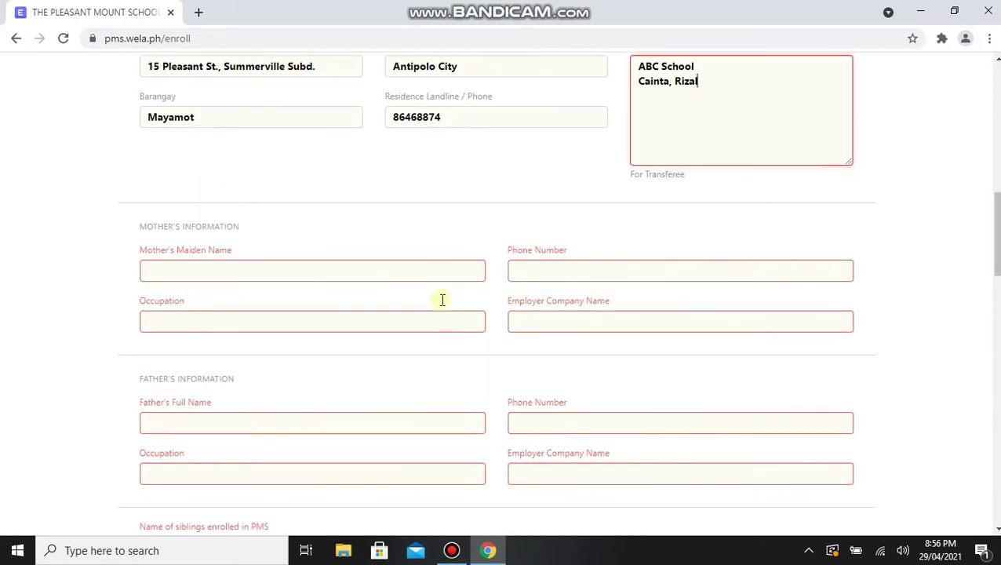
Enter the mother's maiden name and phone number, occupation Housewife, employer N/A.
{"action": "left_click", "coordinate": [244, 198]}
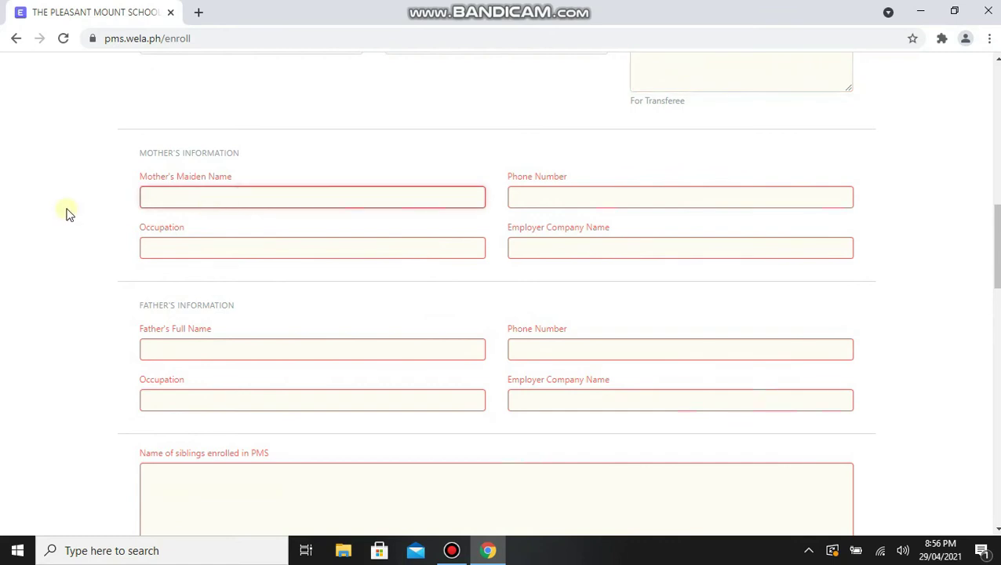
{"action": "left_click", "coordinate": [534, 201]}
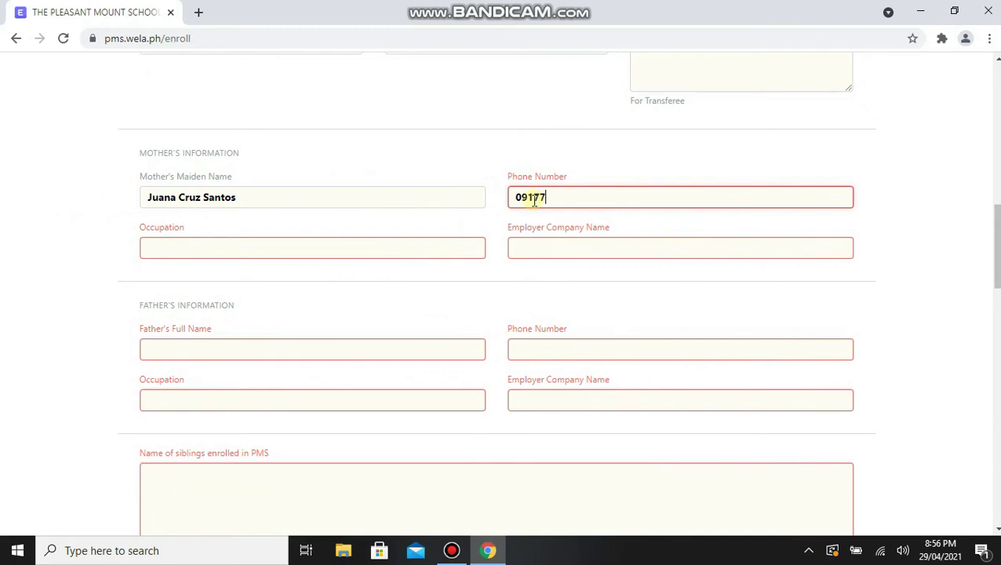
{"action": "key", "text": "BackSpace"}
{"action": "left_click", "coordinate": [248, 249]}
{"action": "type", "text": "Ho"}
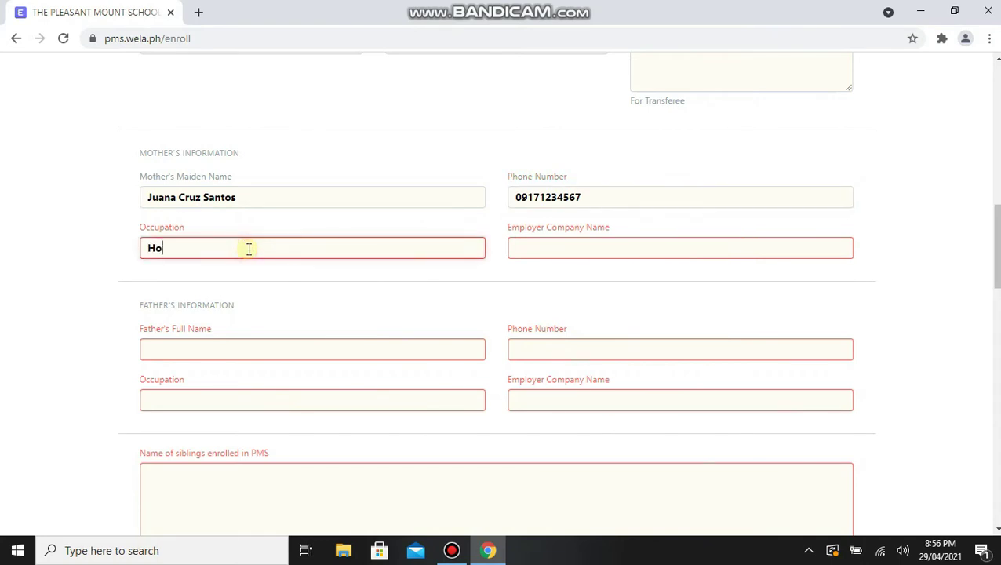
{"action": "type", "text": "usewife"}
{"action": "left_click", "coordinate": [603, 248]}
{"action": "type", "text": "N/A"}
{"action": "scroll", "coordinate": [328, 355], "scroll_direction": "down", "scroll_amount": 1}
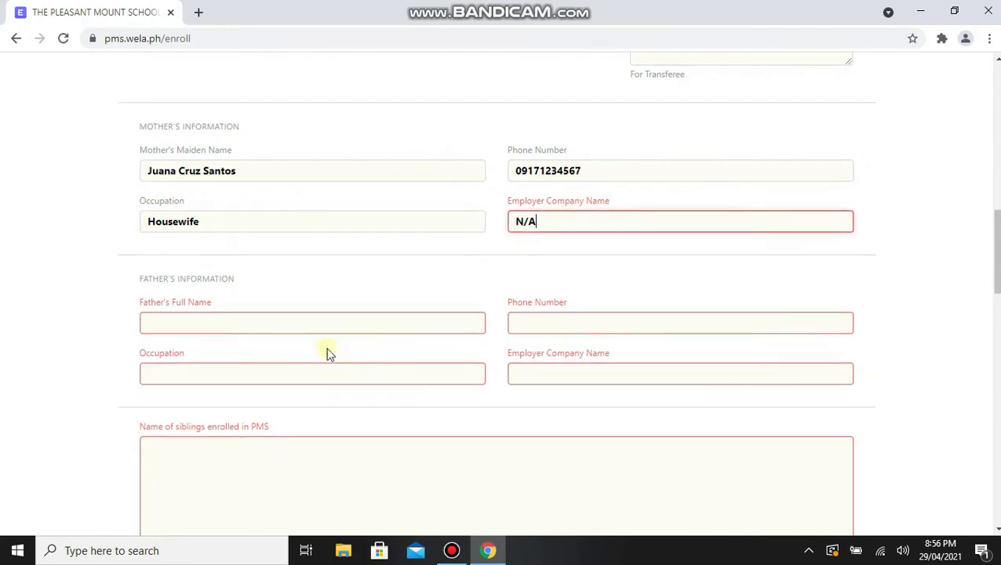
Enter the father's full name and phone number, occupation Engineer, employer ABC Construction, KSA.
{"action": "scroll", "coordinate": [328, 355], "scroll_direction": "down", "scroll_amount": 3}
{"action": "left_click", "coordinate": [243, 199]}
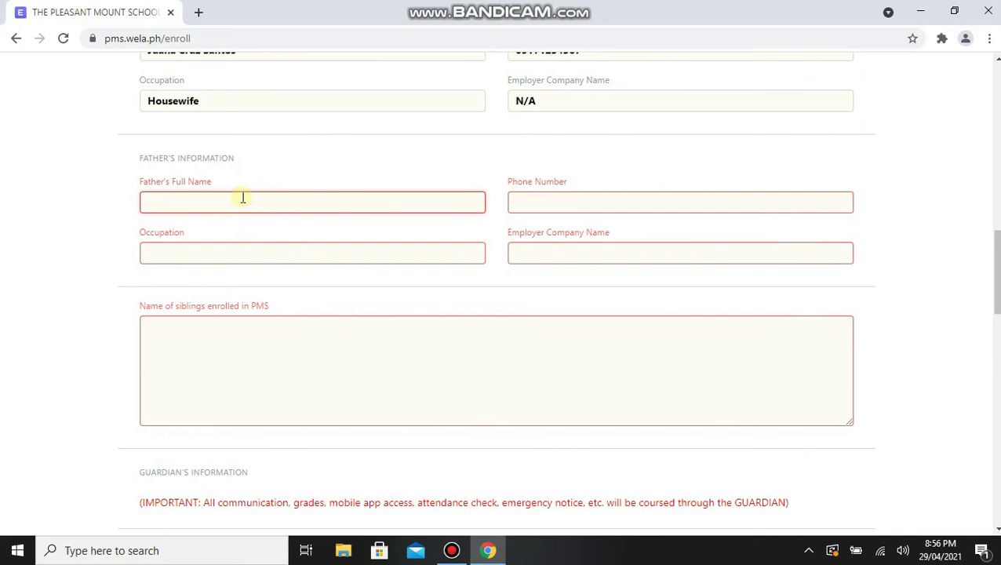
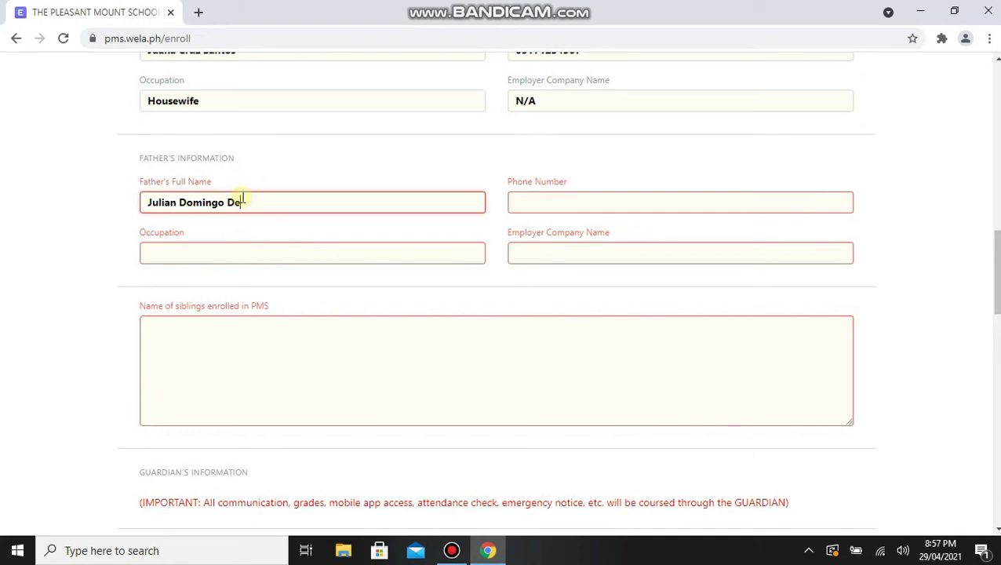
{"action": "left_click", "coordinate": [548, 204]}
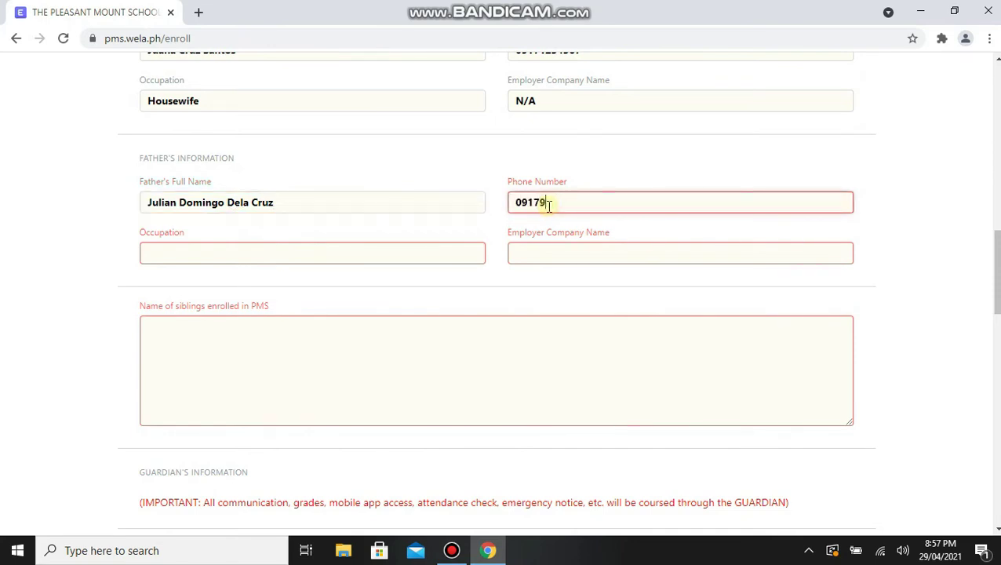
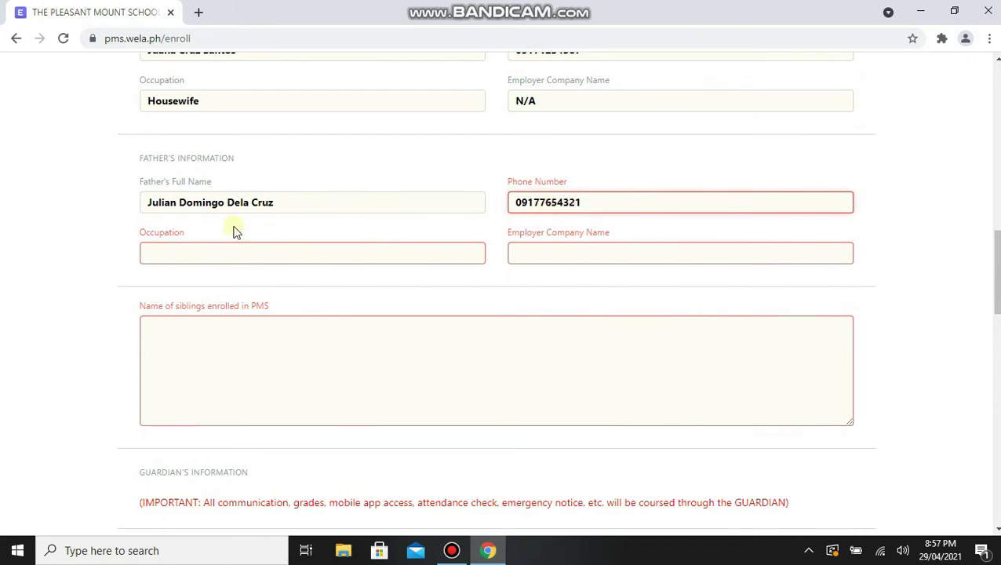
{"action": "left_click", "coordinate": [231, 258]}
{"action": "type", "text": "Engineer"}
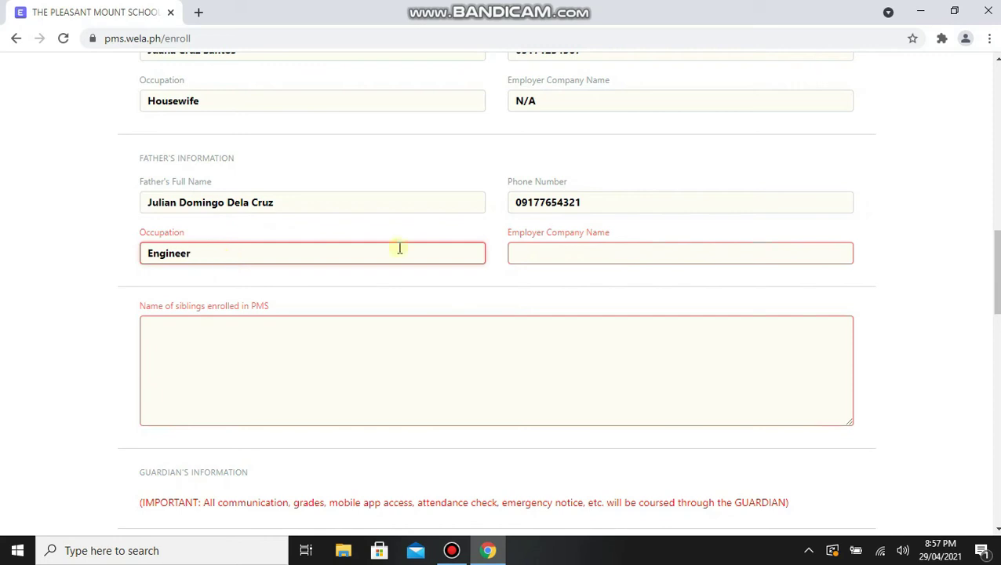
{"action": "left_click", "coordinate": [530, 251]}
{"action": "type", "text": "ABC Co"}
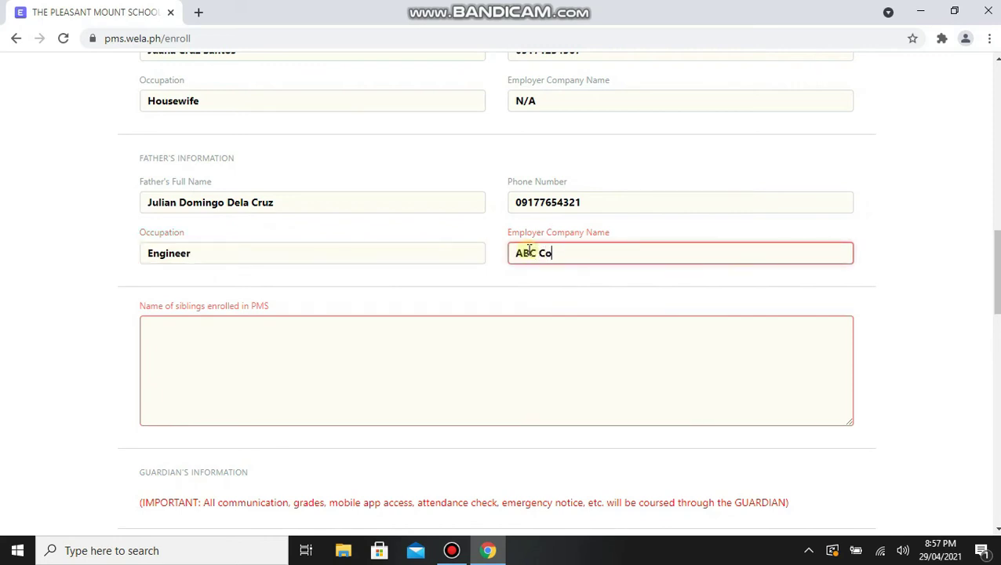
{"action": "type", "text": "nstruction, KSA"}
Type the enrolled sibling's full name into the siblings-in-PMS field.
{"action": "scroll", "coordinate": [538, 257], "scroll_direction": "down", "scroll_amount": 2}
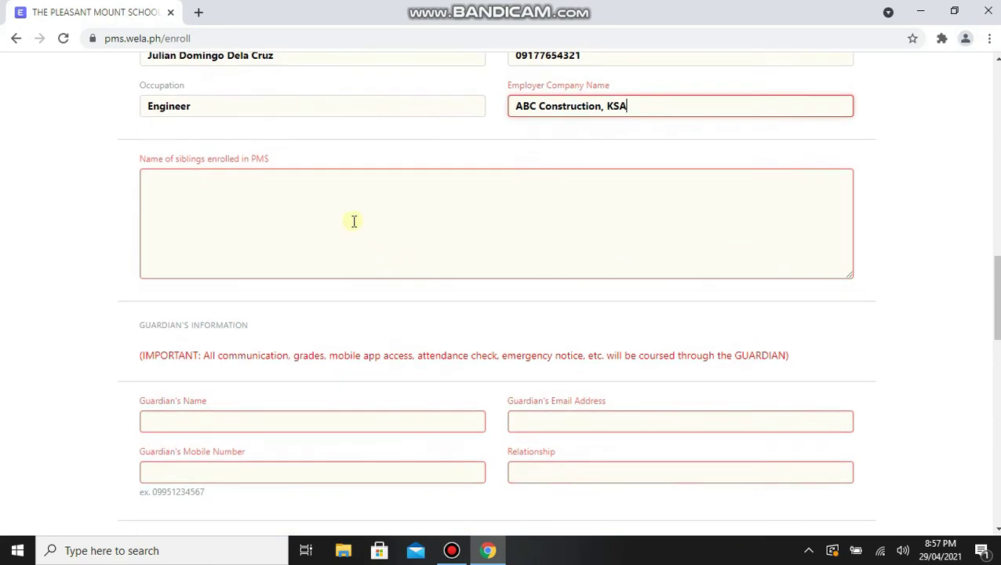
{"action": "left_click", "coordinate": [360, 233]}
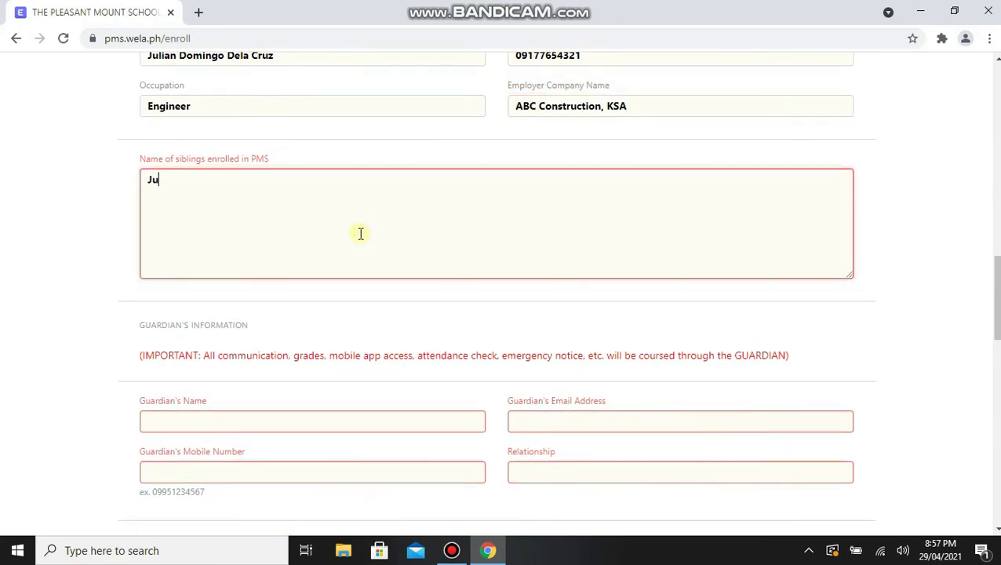
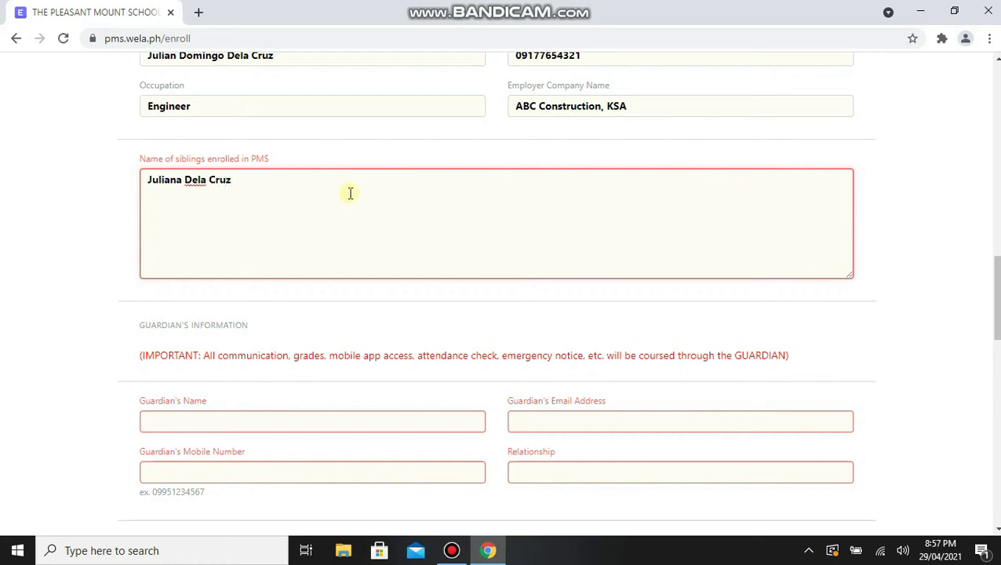
{"action": "scroll", "coordinate": [357, 212], "scroll_direction": "down", "scroll_amount": 3}
{"action": "scroll", "coordinate": [255, 227], "scroll_direction": "down", "scroll_amount": 1}
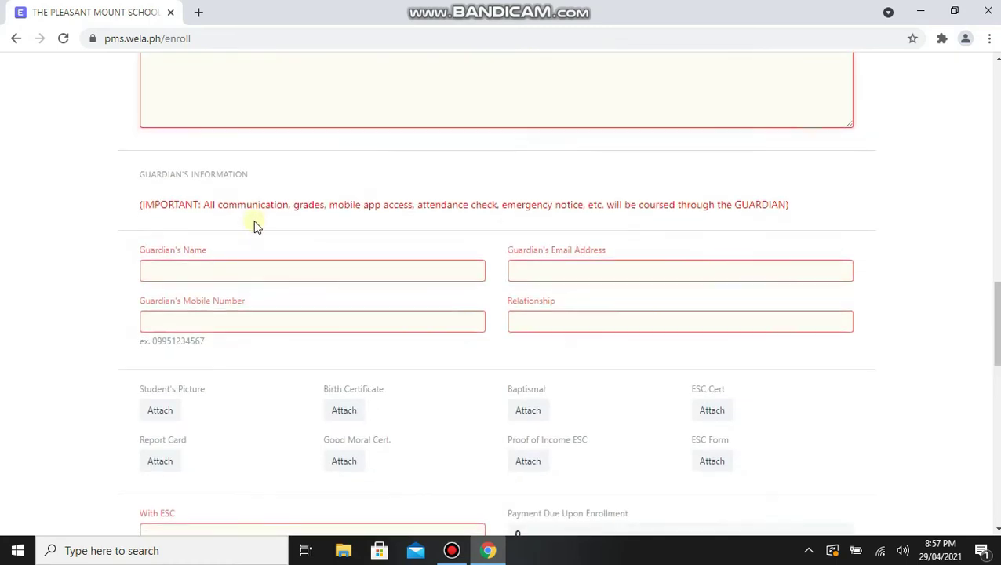
Highlight the guardian notice line above the Guardian's Information fields.
{"action": "left_click_drag", "start_coordinate": [139, 137], "coordinate": [793, 152]}
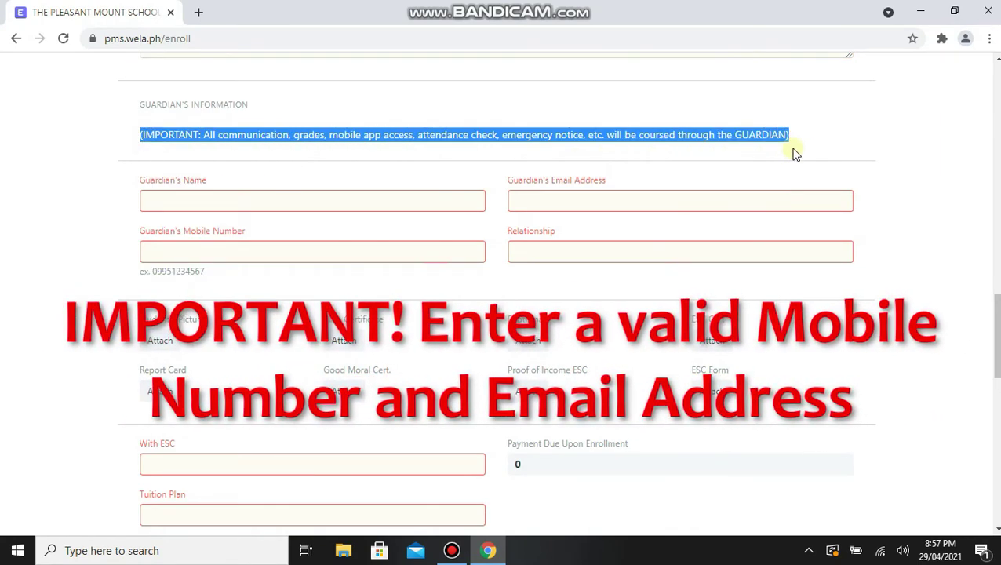
{"action": "right_click", "coordinate": [791, 151]}
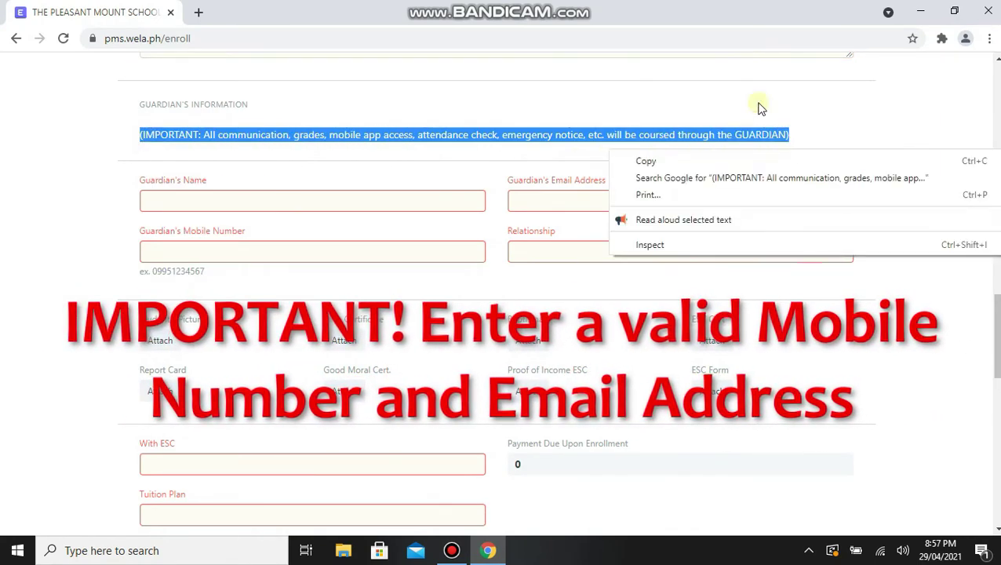
{"action": "left_click", "coordinate": [184, 154]}
{"action": "left_click_drag", "start_coordinate": [140, 134], "coordinate": [791, 152]}
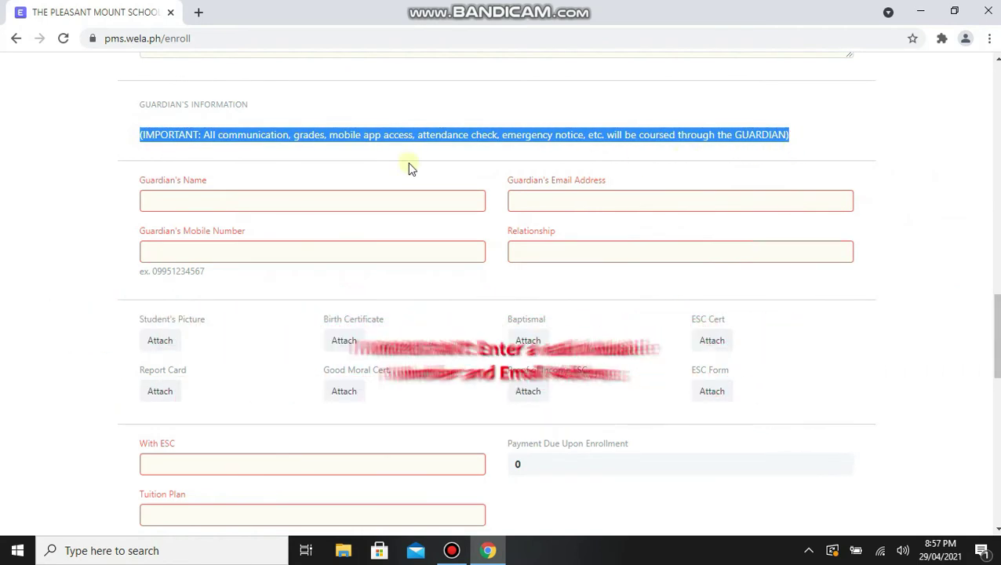
Fill the guardian's name, e-mail and mobile number, with relationship Mother.
{"action": "left_click", "coordinate": [211, 203]}
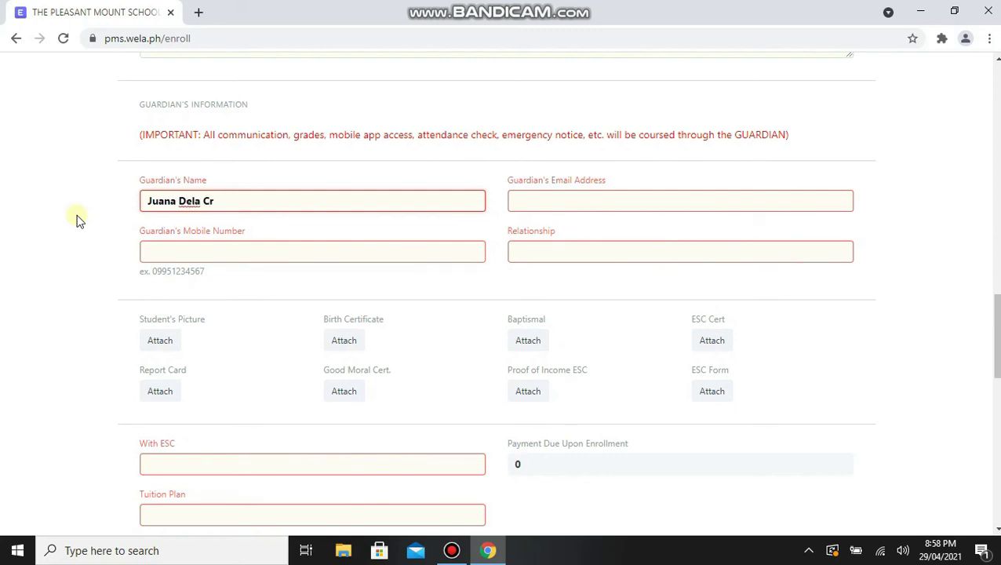
{"action": "left_click", "coordinate": [547, 205]}
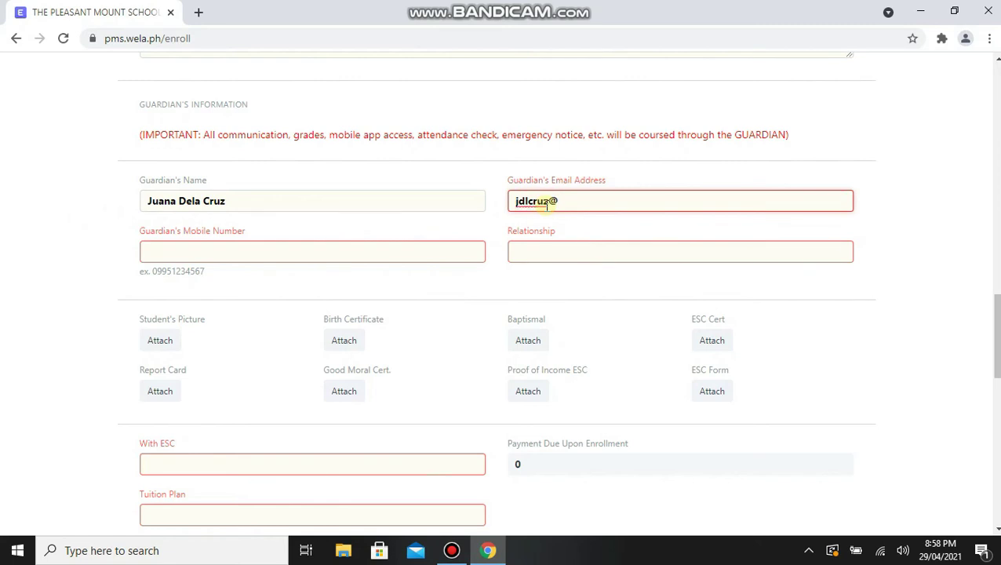
{"action": "left_click", "coordinate": [335, 253]}
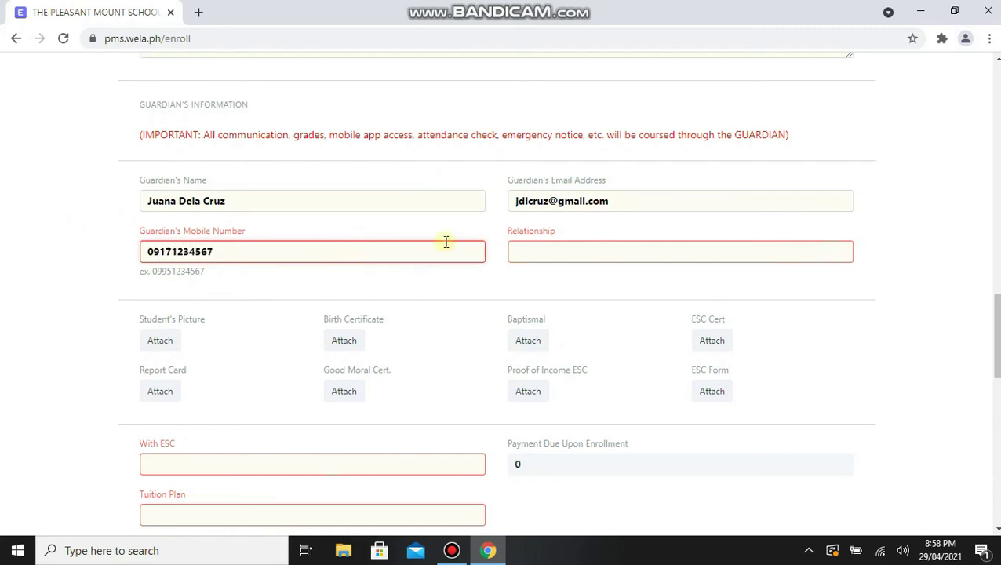
{"action": "left_click", "coordinate": [530, 253]}
{"action": "type", "text": "Mot"}
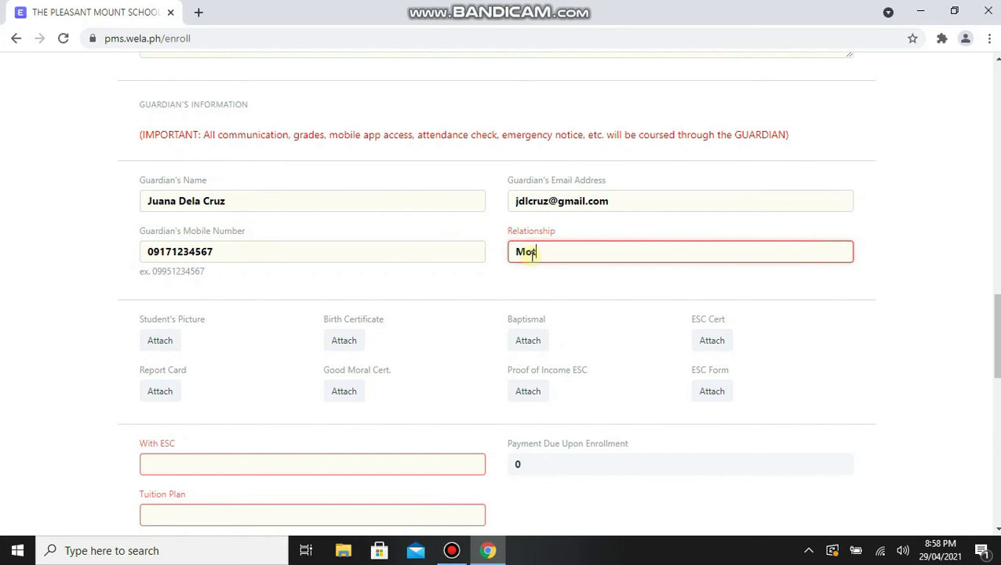
{"action": "type", "text": "her"}
{"action": "scroll", "coordinate": [531, 253], "scroll_direction": "down", "scroll_amount": 1}
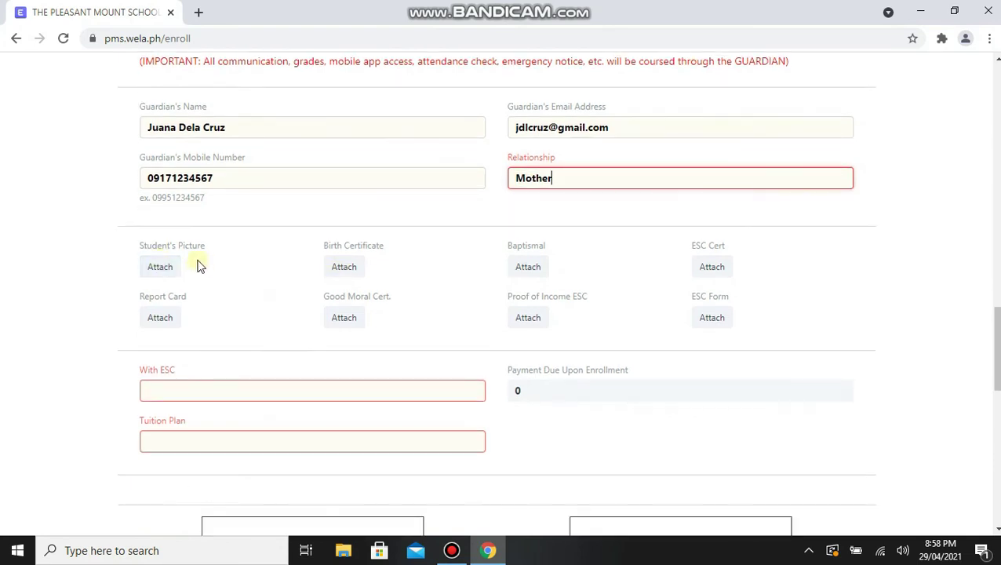
Upload 2x2 ID.jpg from My Documents as the student's picture.
{"action": "left_click", "coordinate": [163, 267]}
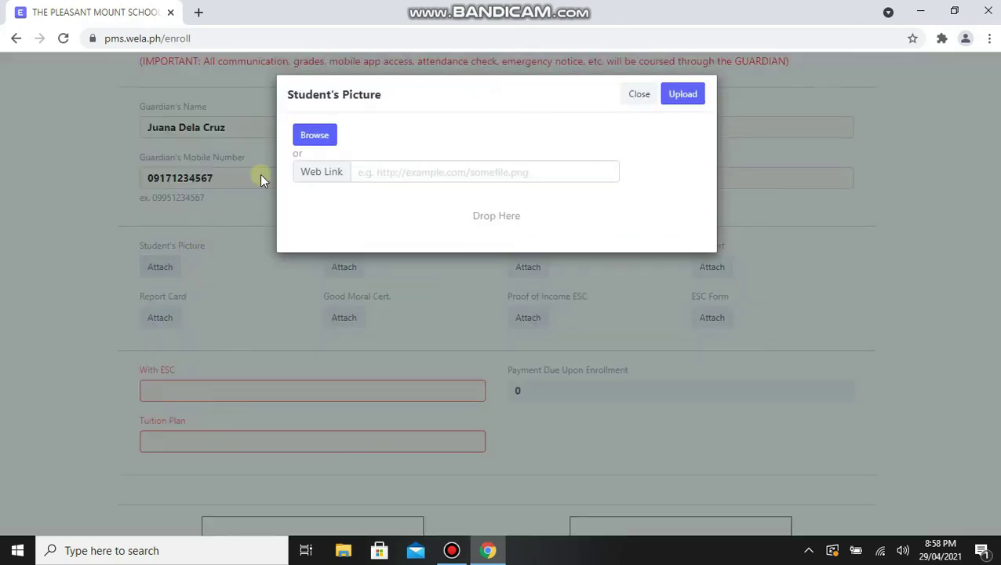
{"action": "left_click", "coordinate": [318, 137]}
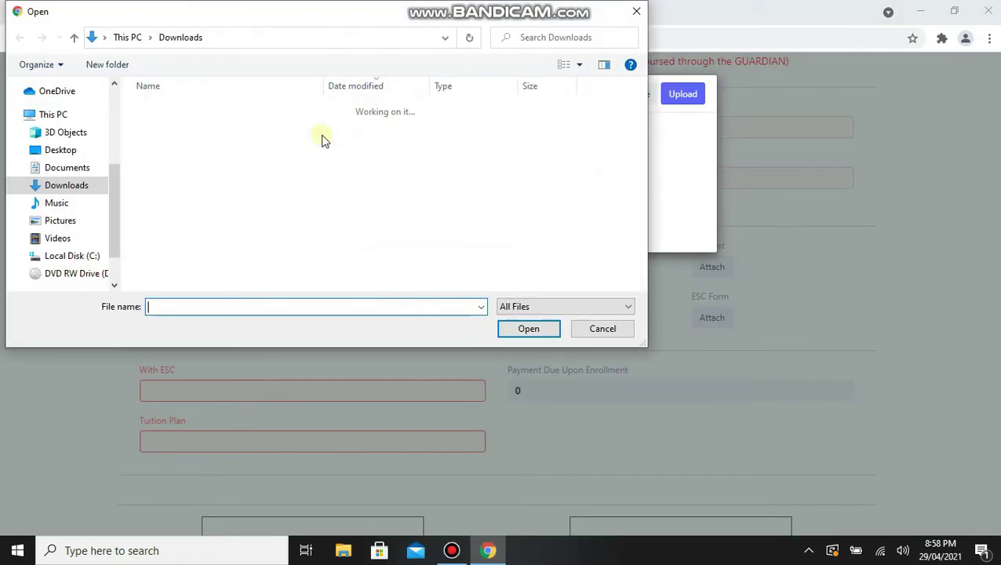
{"action": "left_click", "coordinate": [66, 167]}
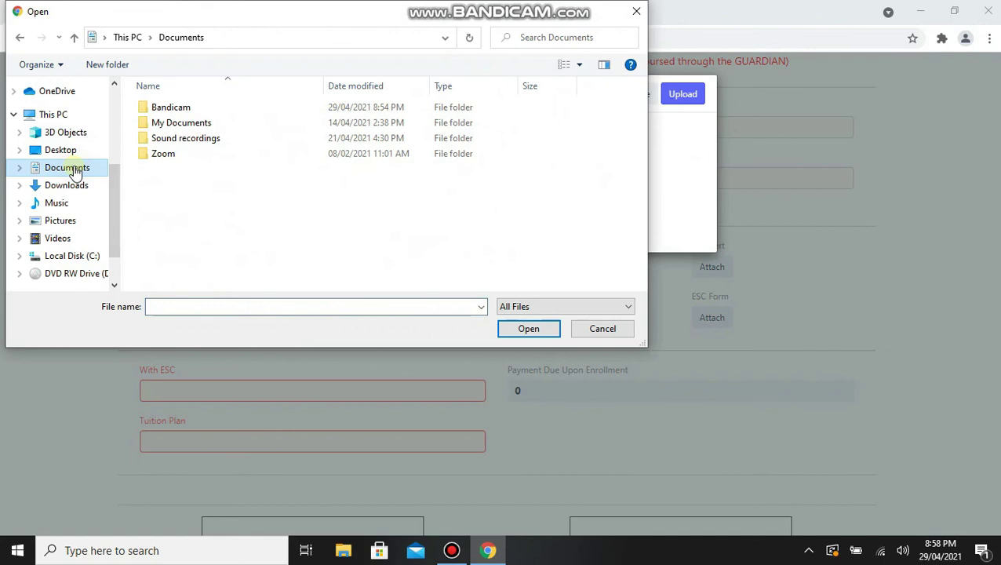
{"action": "left_click", "coordinate": [171, 126]}
{"action": "double_click", "coordinate": [171, 126]}
{"action": "left_click", "coordinate": [171, 124]}
{"action": "left_click", "coordinate": [518, 331]}
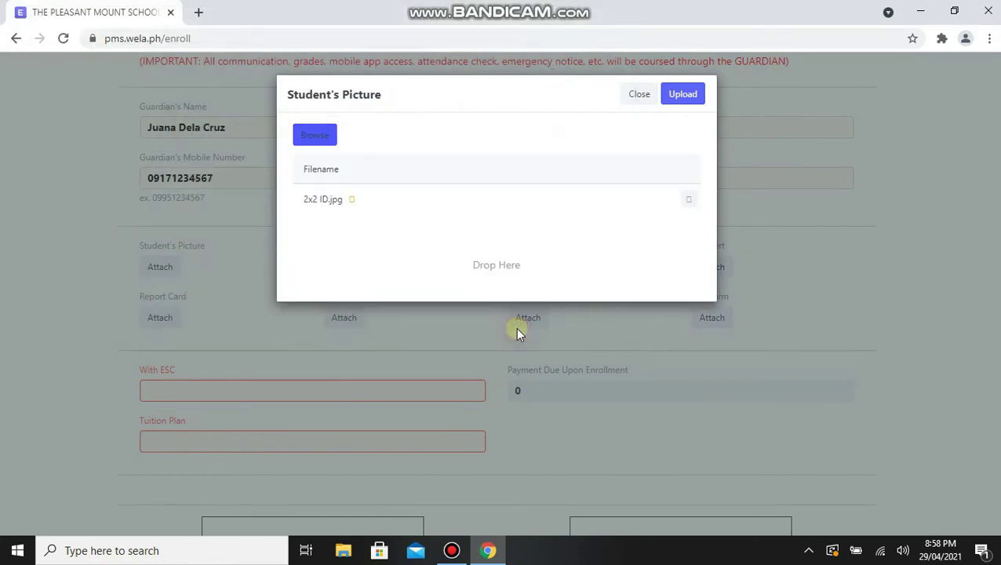
{"action": "left_click", "coordinate": [682, 94]}
Upload the Birth Cert image as the birth certificate.
{"action": "left_click", "coordinate": [350, 271]}
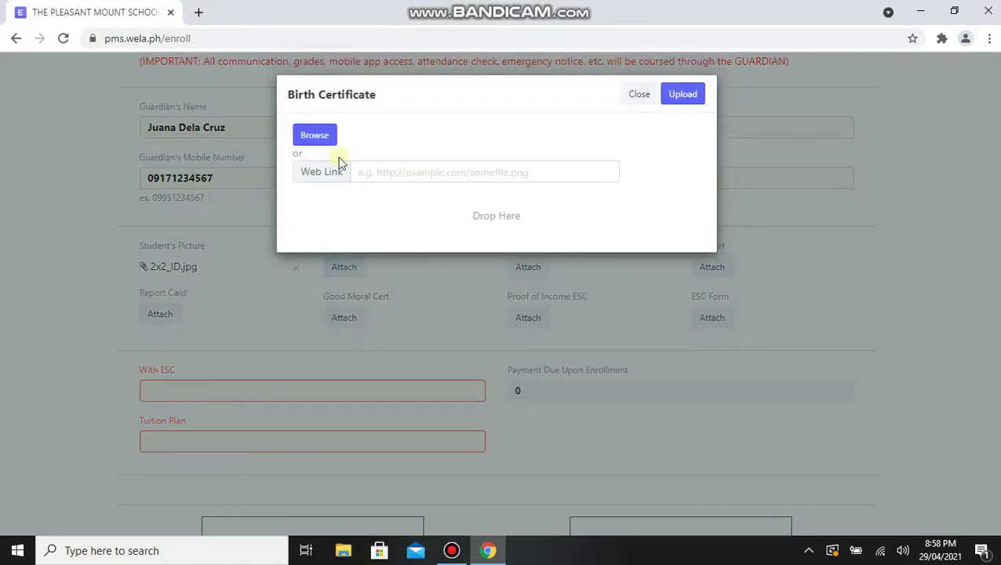
{"action": "left_click", "coordinate": [321, 137]}
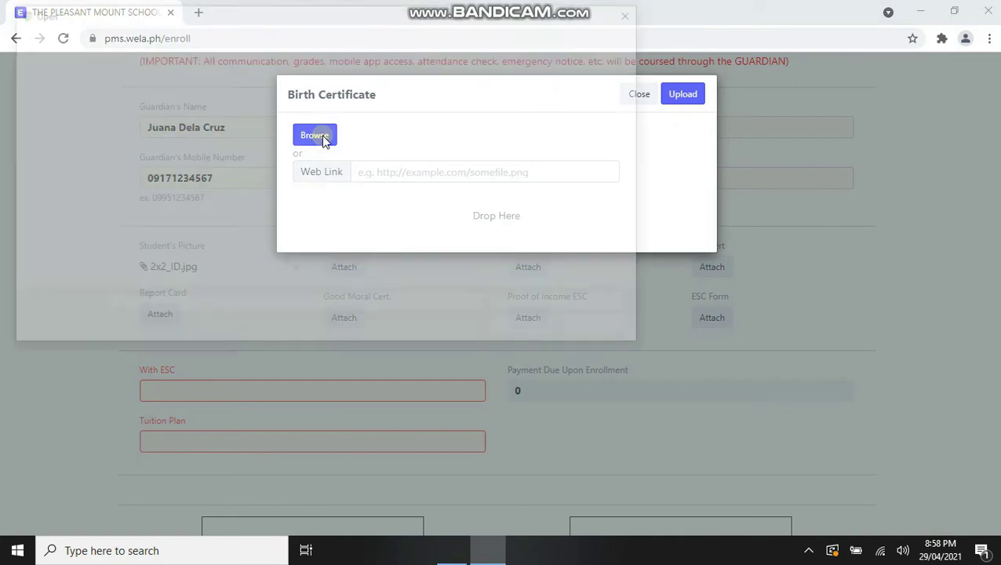
{"action": "left_click", "coordinate": [264, 138]}
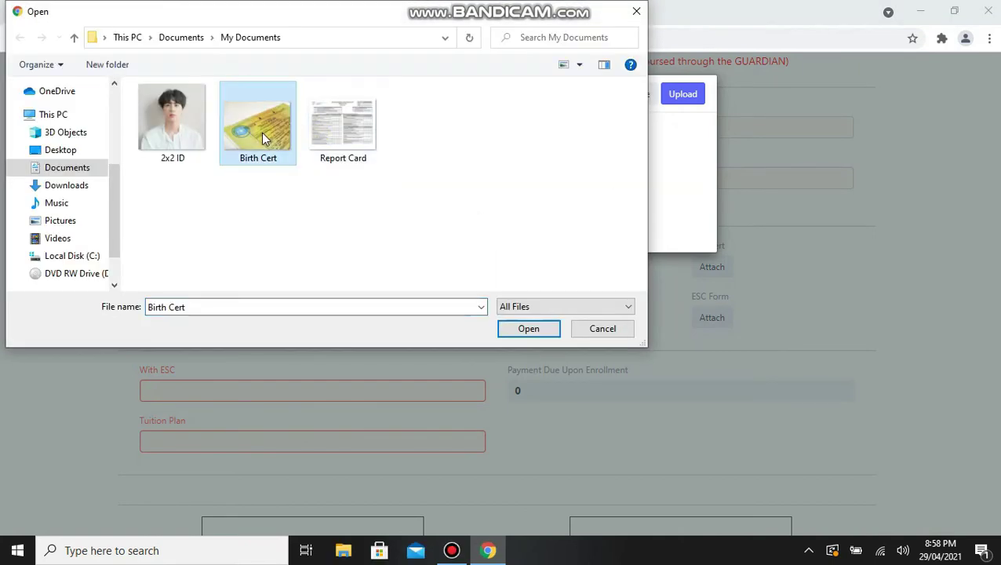
{"action": "left_click", "coordinate": [528, 329]}
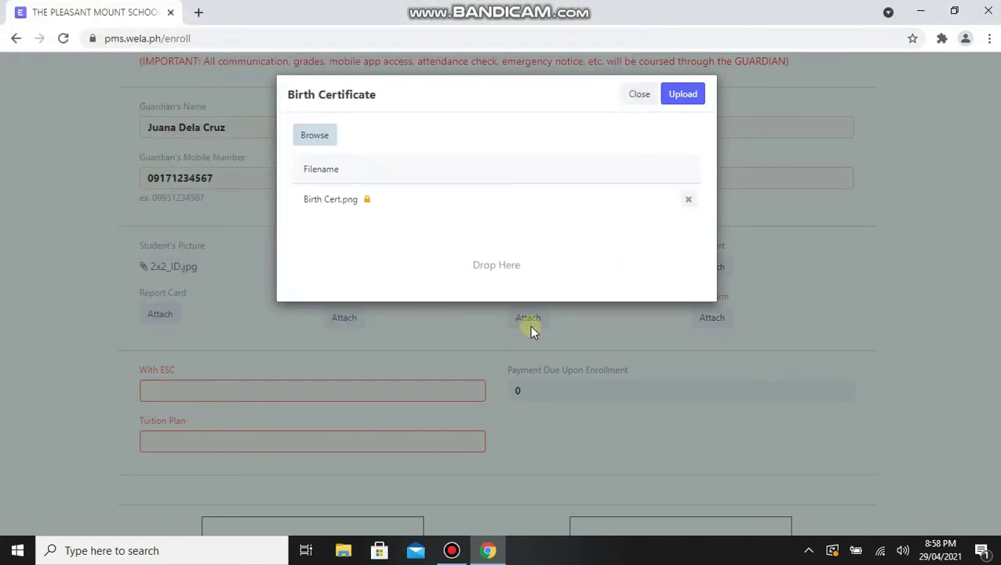
{"action": "left_click", "coordinate": [682, 97]}
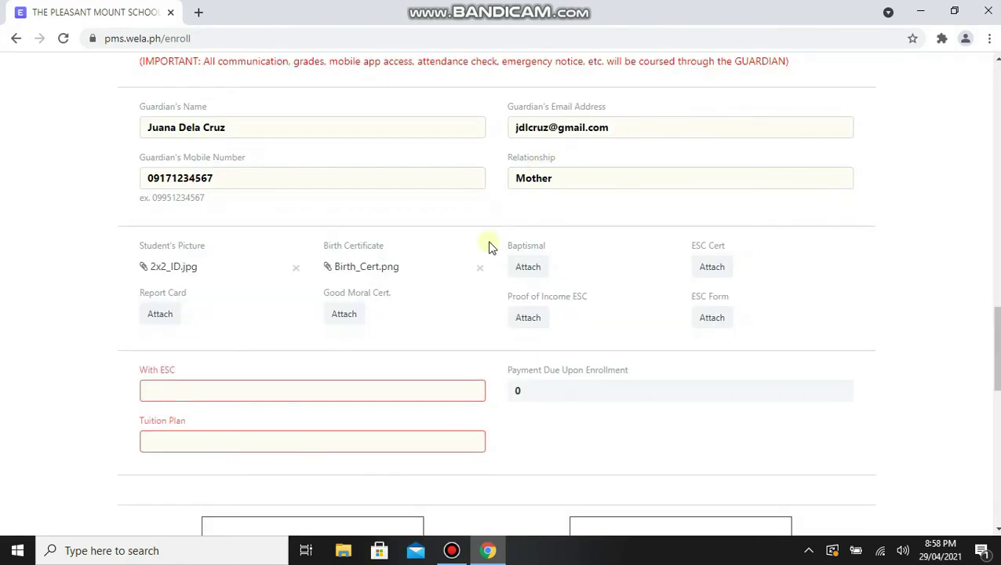
Upload the Report Card image as the report card.
{"action": "left_click", "coordinate": [157, 314]}
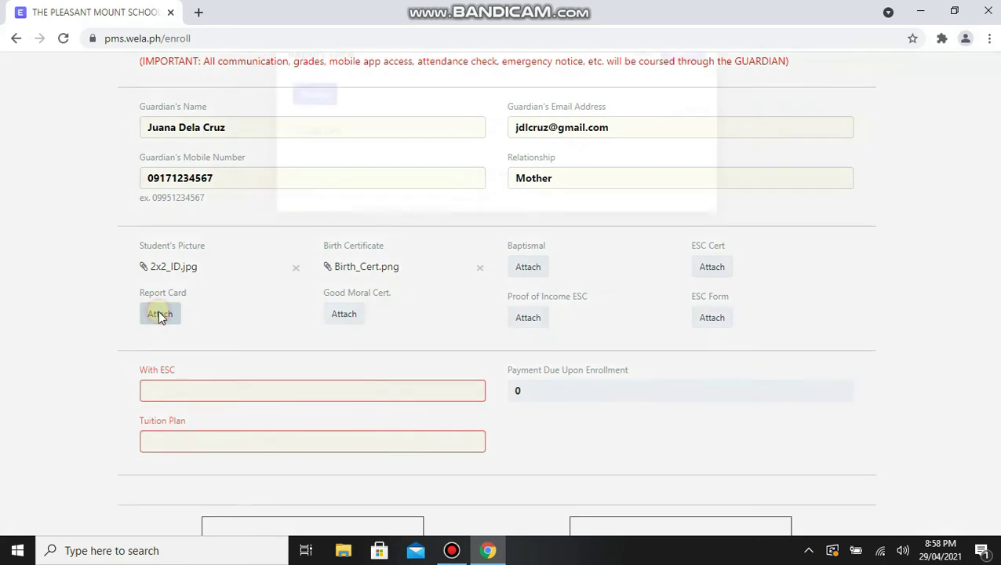
{"action": "left_click", "coordinate": [315, 135]}
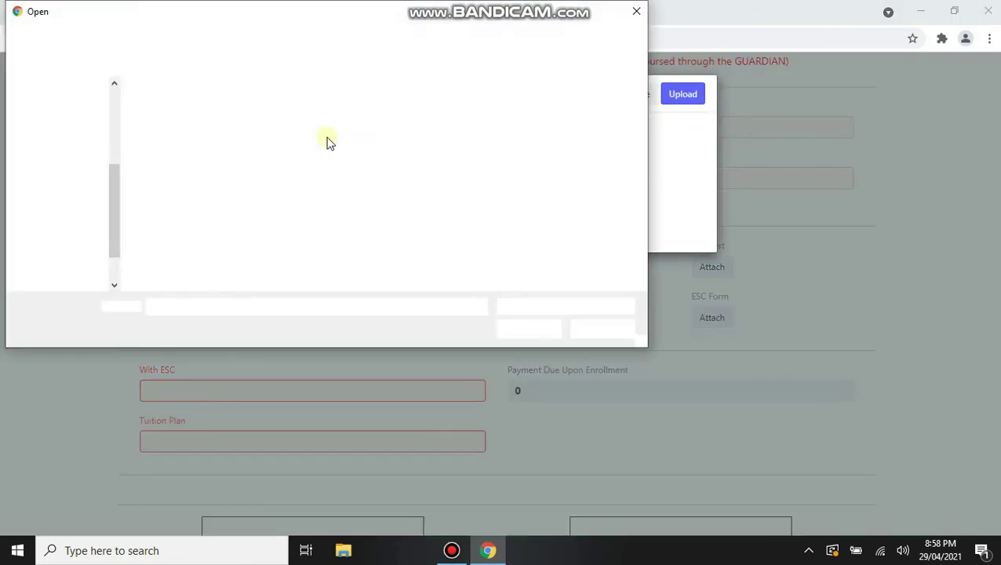
{"action": "left_click", "coordinate": [340, 135]}
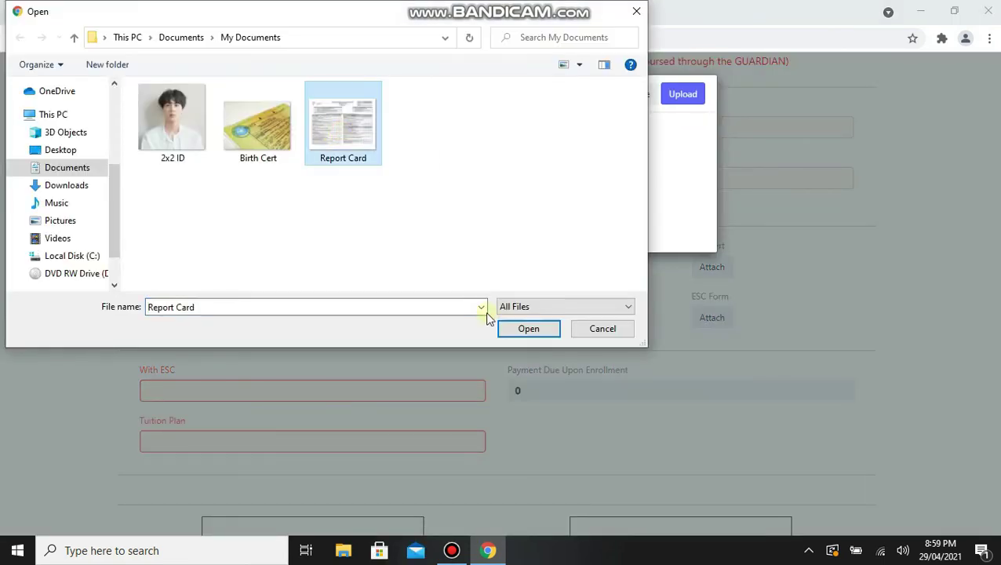
{"action": "left_click", "coordinate": [518, 329]}
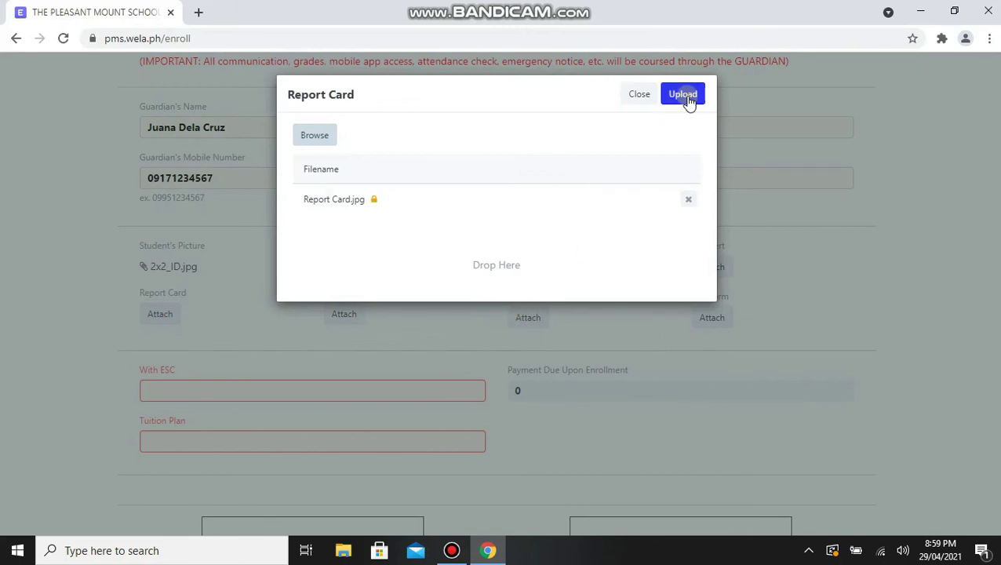
{"action": "left_click", "coordinate": [687, 98]}
{"action": "scroll", "coordinate": [519, 294], "scroll_direction": "down", "scroll_amount": 3}
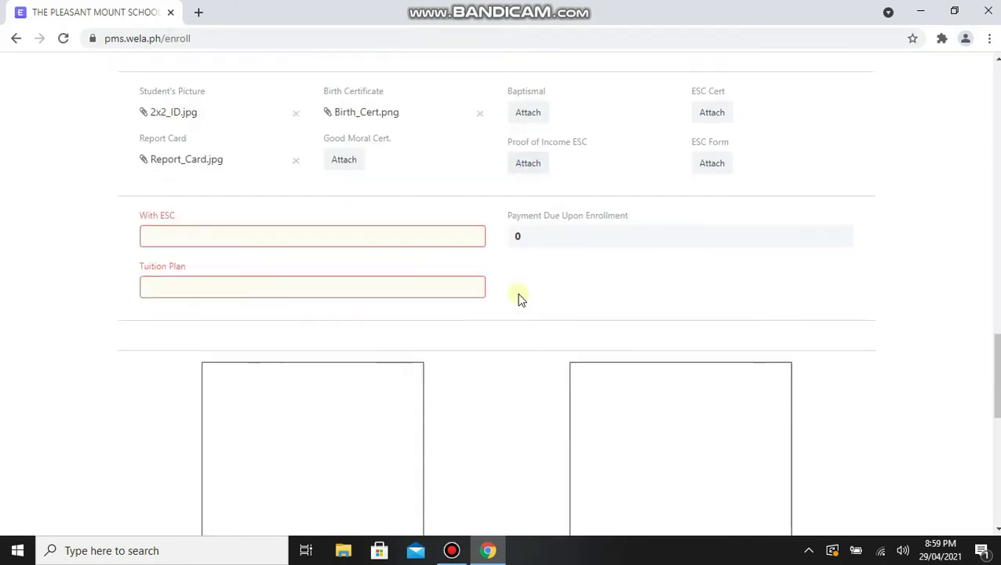
Set With ESC to Yes, try Full, Semestral and Quarterly plans, then choose Monthly.
{"action": "scroll", "coordinate": [516, 303], "scroll_direction": "down", "scroll_amount": 1}
{"action": "scroll", "coordinate": [516, 303], "scroll_direction": "up", "scroll_amount": 1}
{"action": "scroll", "coordinate": [516, 303], "scroll_direction": "down", "scroll_amount": 1}
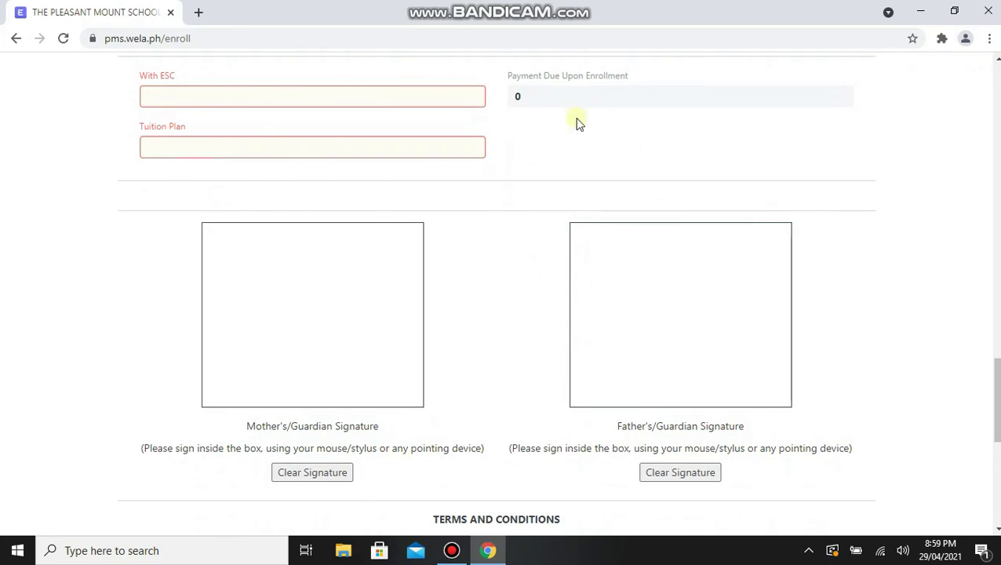
{"action": "left_click", "coordinate": [164, 100]}
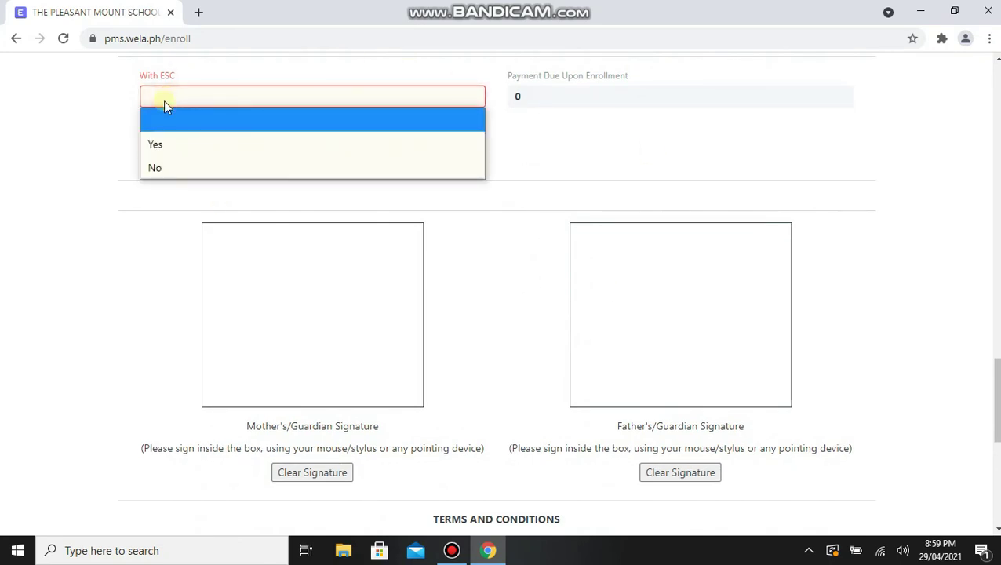
{"action": "left_click", "coordinate": [164, 142]}
{"action": "left_click", "coordinate": [161, 151]}
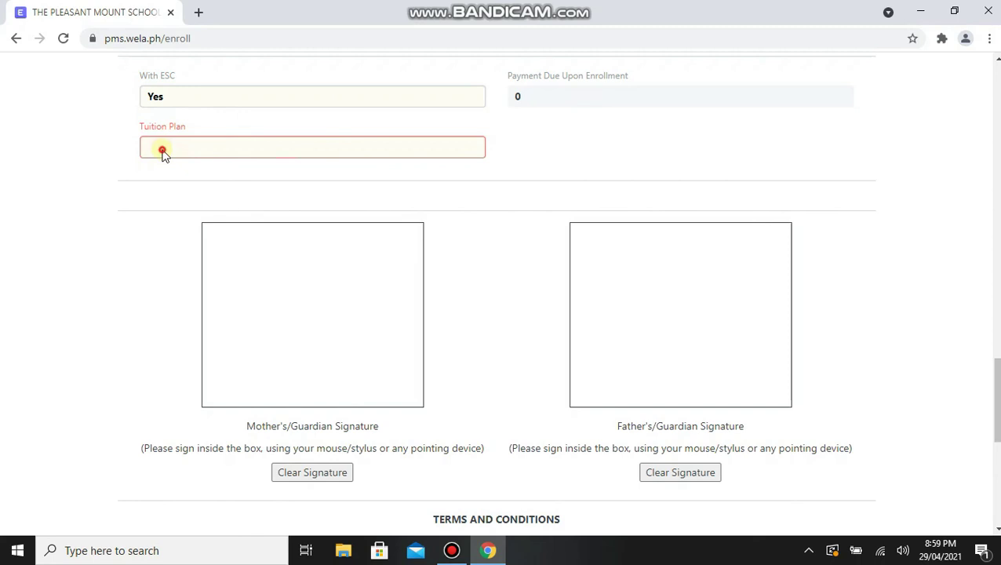
{"action": "left_click", "coordinate": [161, 195]}
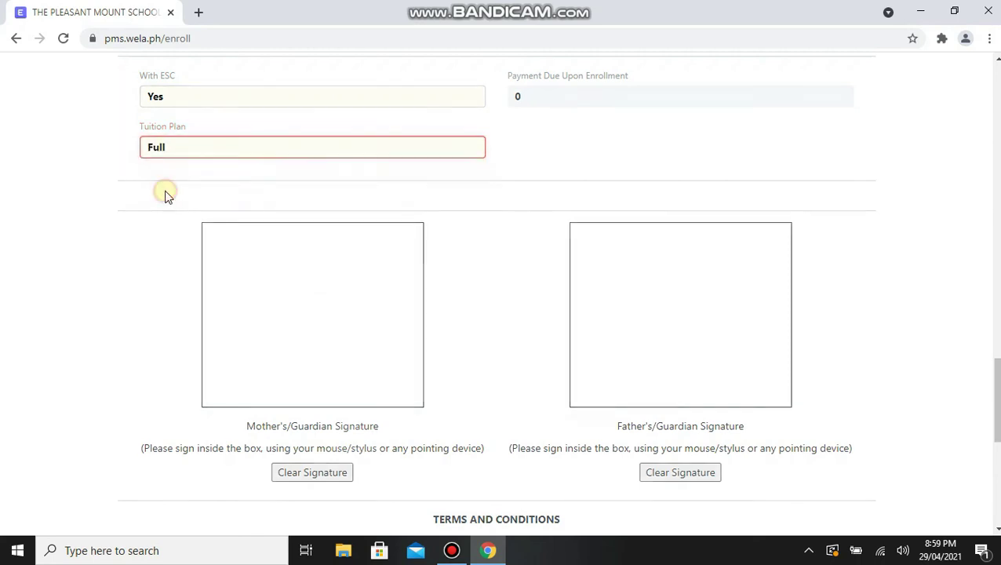
{"action": "left_click", "coordinate": [193, 165]}
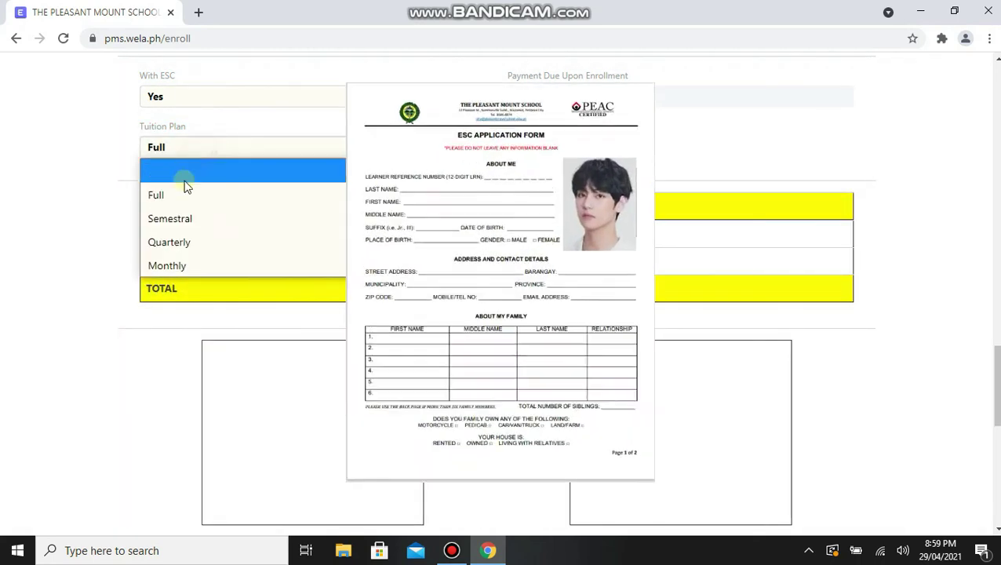
{"action": "left_click", "coordinate": [188, 215]}
{"action": "left_click", "coordinate": [203, 149]}
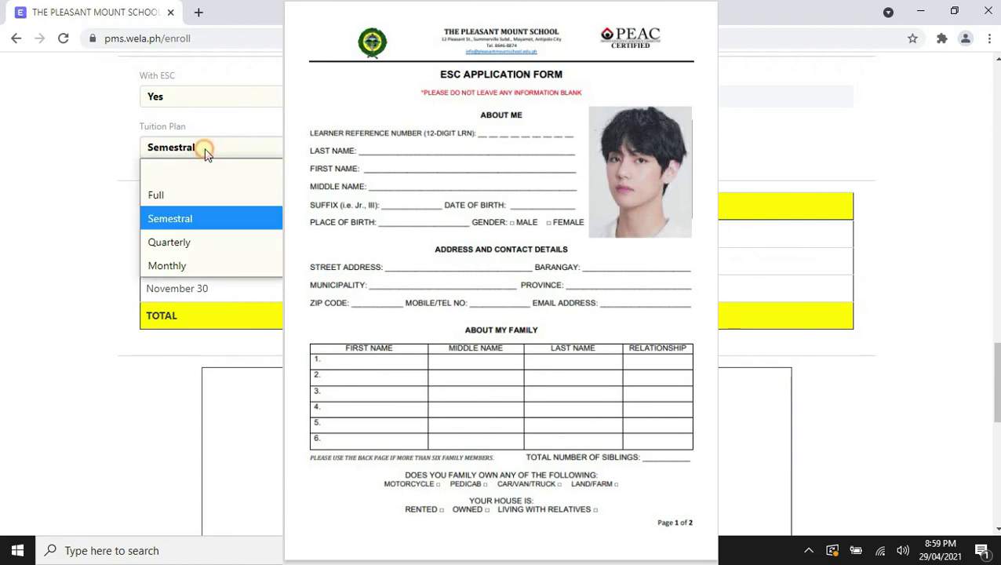
{"action": "left_click", "coordinate": [189, 243]}
{"action": "left_click", "coordinate": [219, 149]}
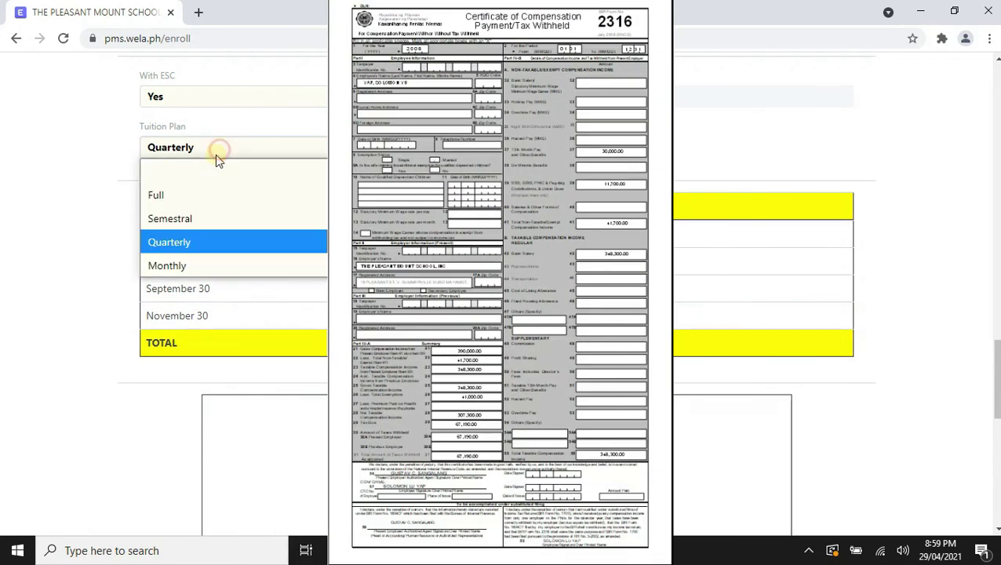
{"action": "left_click", "coordinate": [193, 266]}
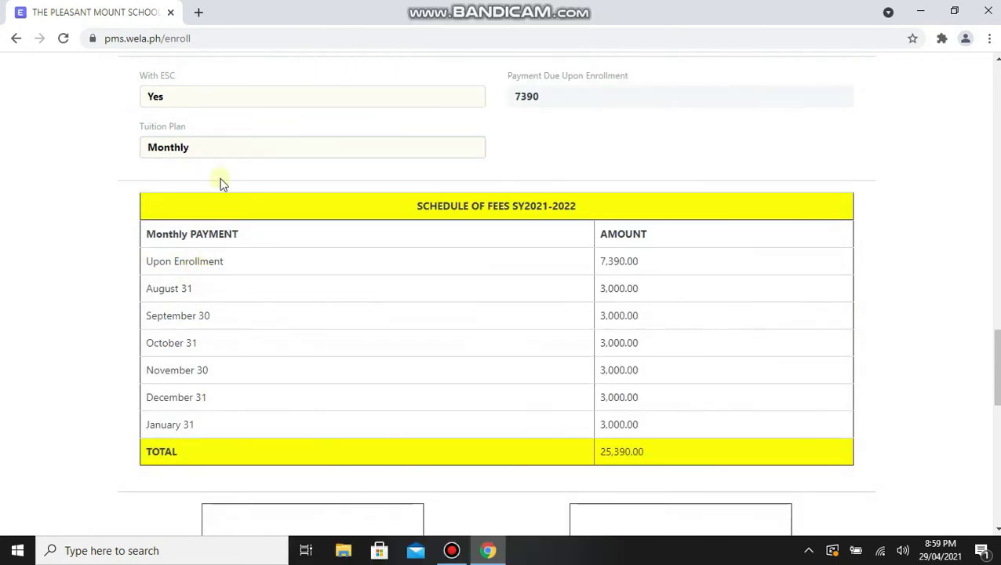
Switch With ESC to No and back to Yes, leaving 7,390 due on enrollment.
{"action": "left_click", "coordinate": [228, 95]}
{"action": "left_click", "coordinate": [189, 167]}
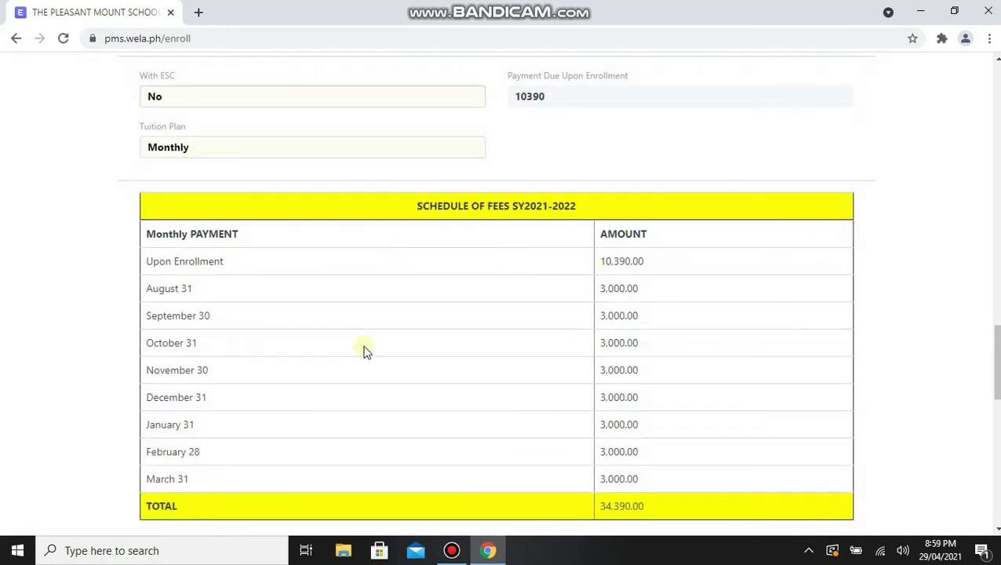
{"action": "left_click", "coordinate": [156, 96]}
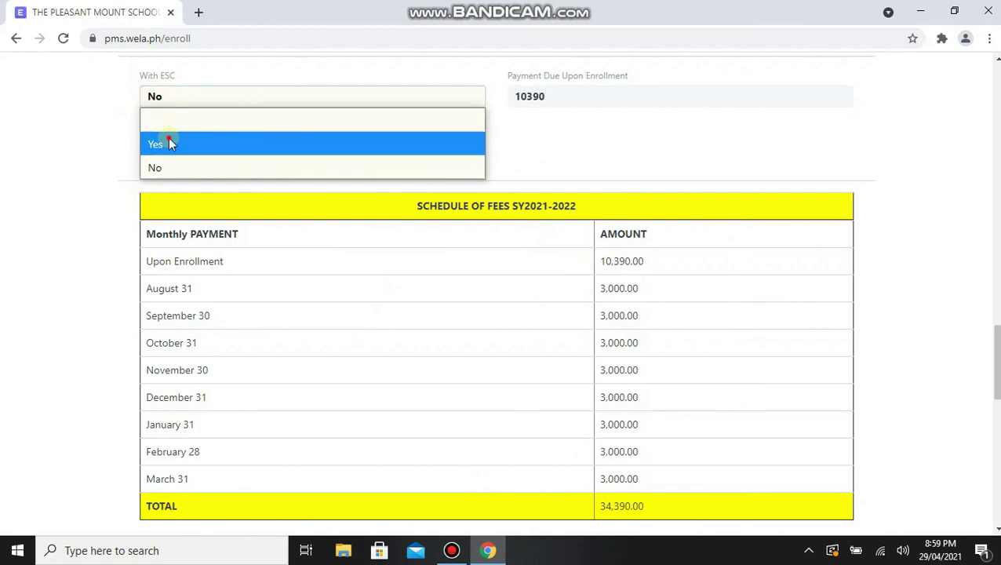
{"action": "left_click", "coordinate": [168, 138]}
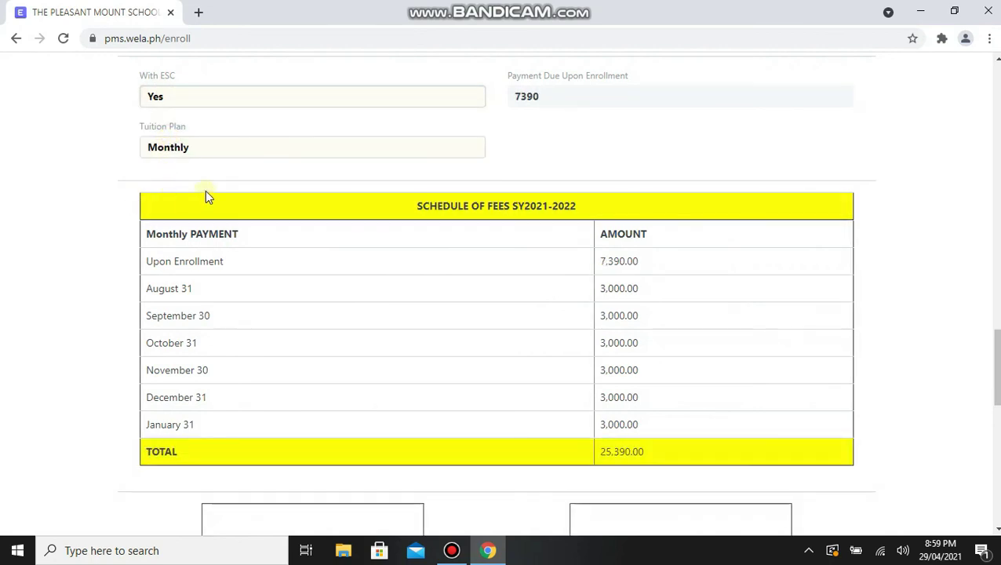
{"action": "scroll", "coordinate": [247, 189], "scroll_direction": "down", "scroll_amount": 6}
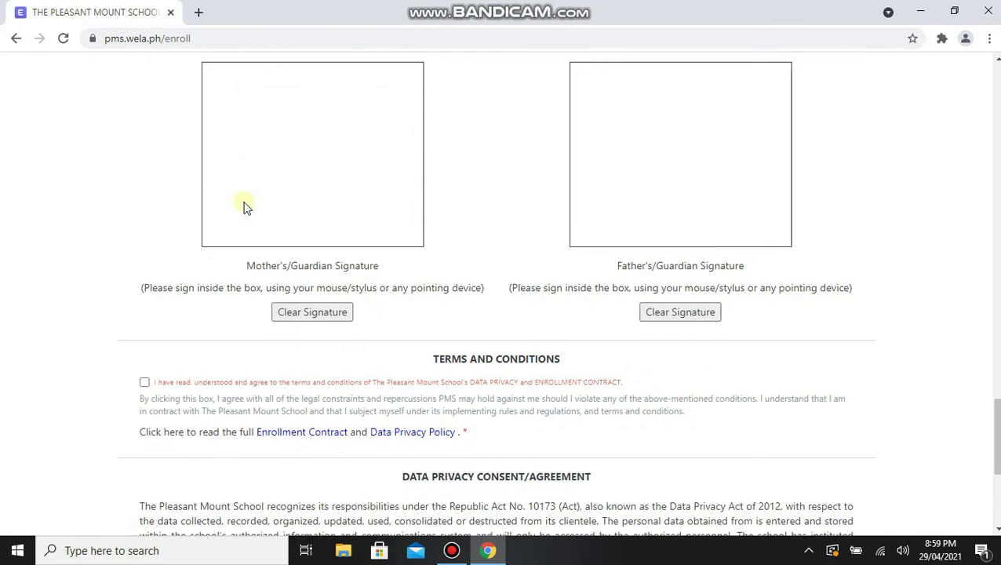
Draw a signature in the mother's/guardian box, leaving the father's/guardian box cleared and empty.
{"action": "mouse_move", "coordinate": [274, 148]}
{"action": "left_mouse_down"}
{"action": "mouse_move", "coordinate": [313, 156]}
{"action": "mouse_move", "coordinate": [331, 139]}
{"action": "left_mouse_up"}
{"action": "mouse_move", "coordinate": [627, 149]}
{"action": "left_mouse_down"}
{"action": "mouse_move", "coordinate": [633, 139]}
{"action": "mouse_move", "coordinate": [682, 174]}
{"action": "mouse_move", "coordinate": [715, 133]}
{"action": "left_mouse_up"}
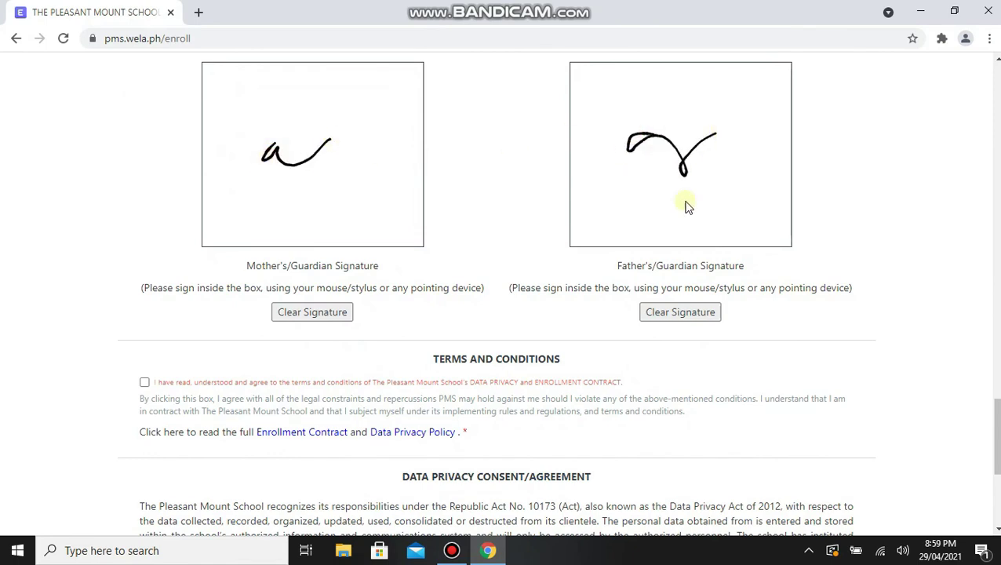
{"action": "left_click", "coordinate": [690, 317]}
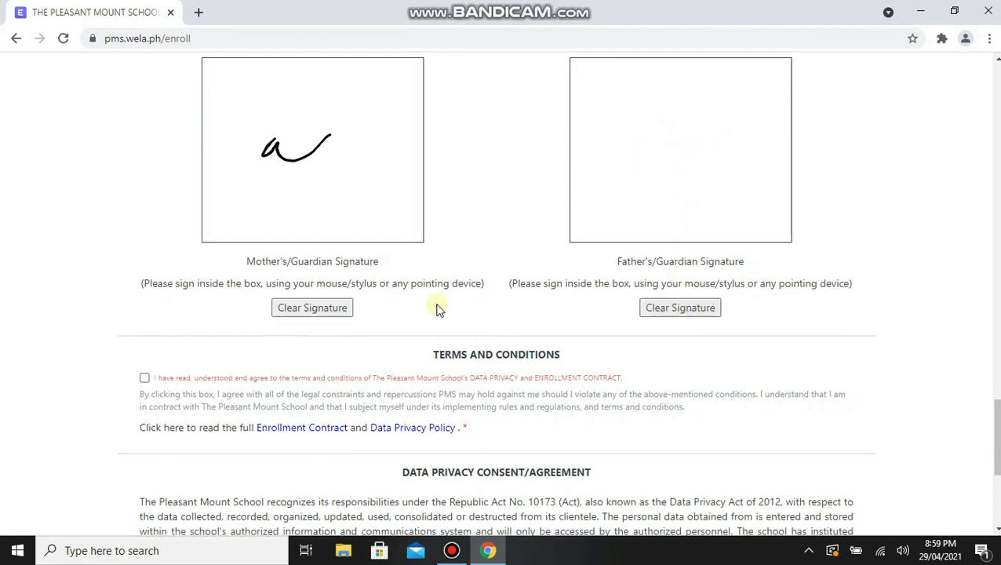
{"action": "scroll", "coordinate": [436, 308], "scroll_direction": "down", "scroll_amount": 1}
{"action": "scroll", "coordinate": [145, 310], "scroll_direction": "down", "scroll_amount": 1}
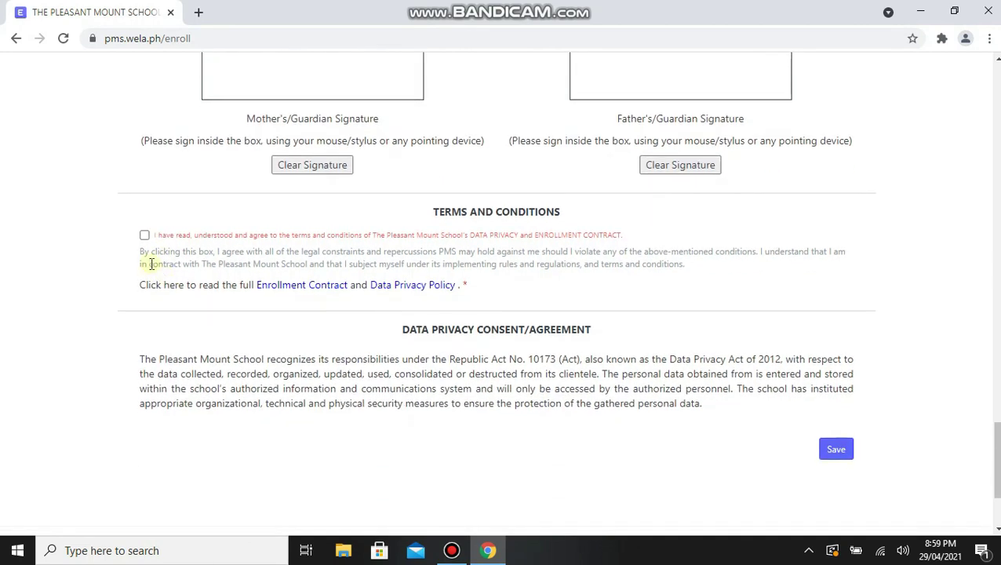
Tick the Terms and Conditions agreement and Save the completed enrollment form.
{"action": "left_click", "coordinate": [146, 236]}
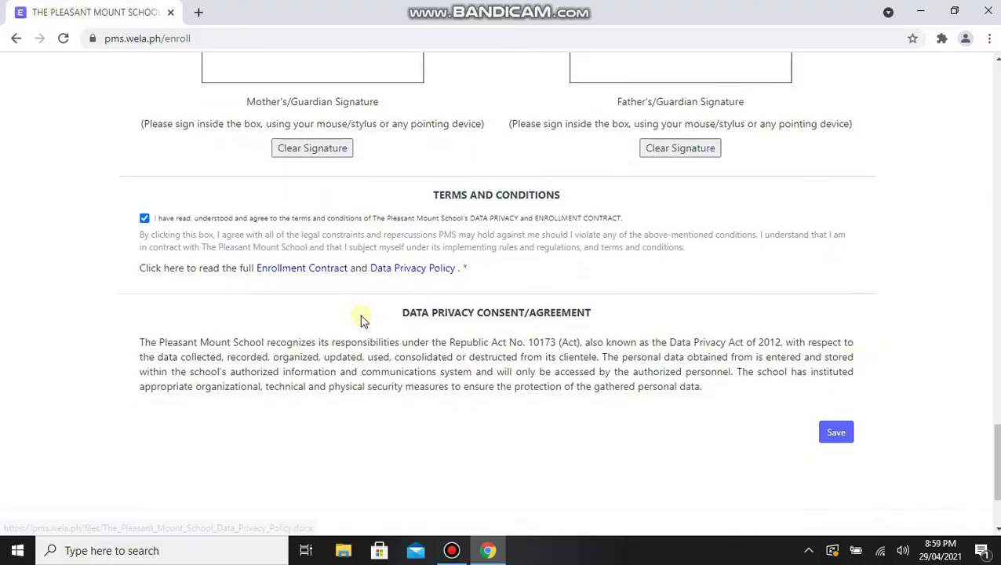
{"action": "scroll", "coordinate": [359, 319], "scroll_direction": "down", "scroll_amount": 1}
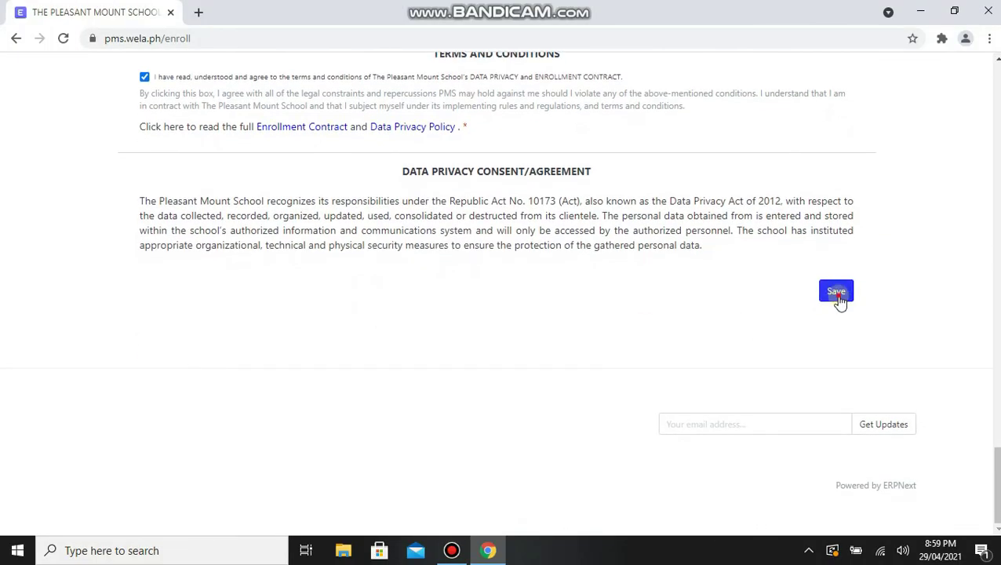
{"action": "left_click", "coordinate": [837, 295]}
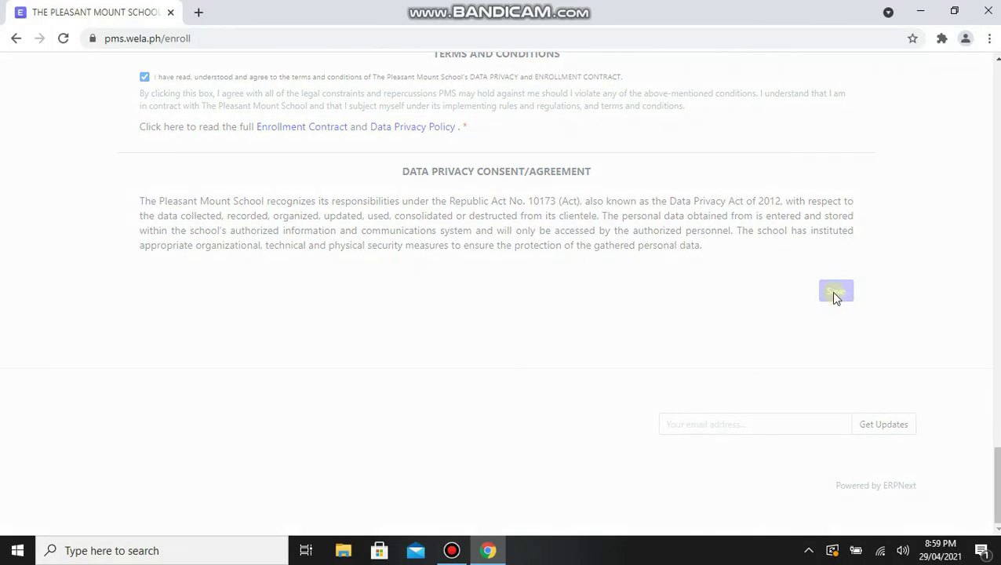